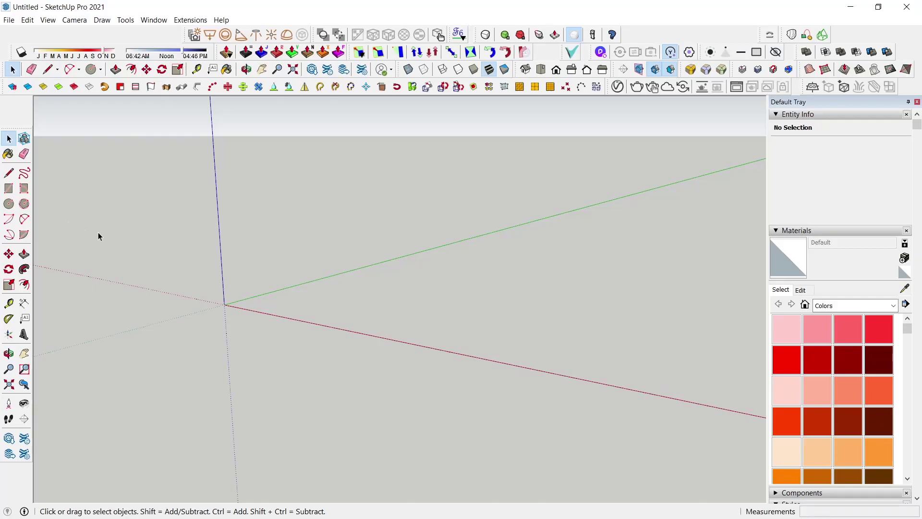
Step: Draw a 300 by 1200 mm rectangular face on the ground
click(9, 189)
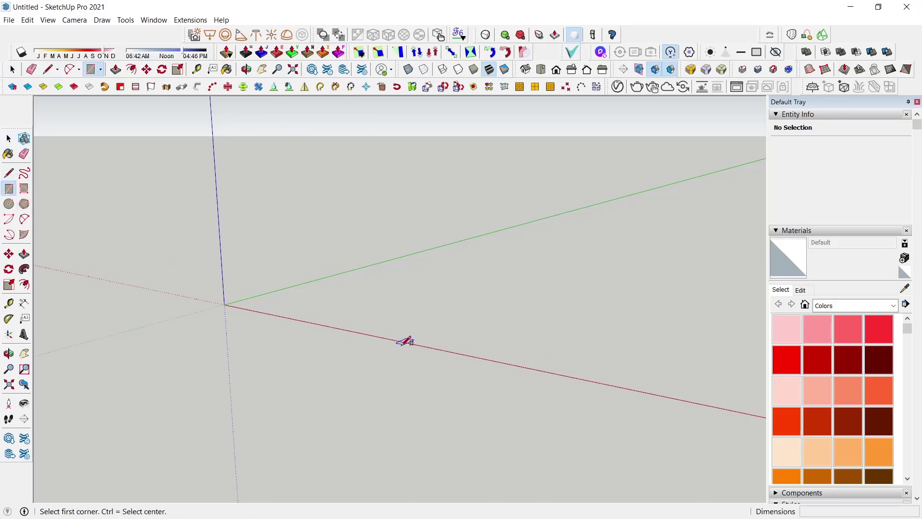
click(340, 291)
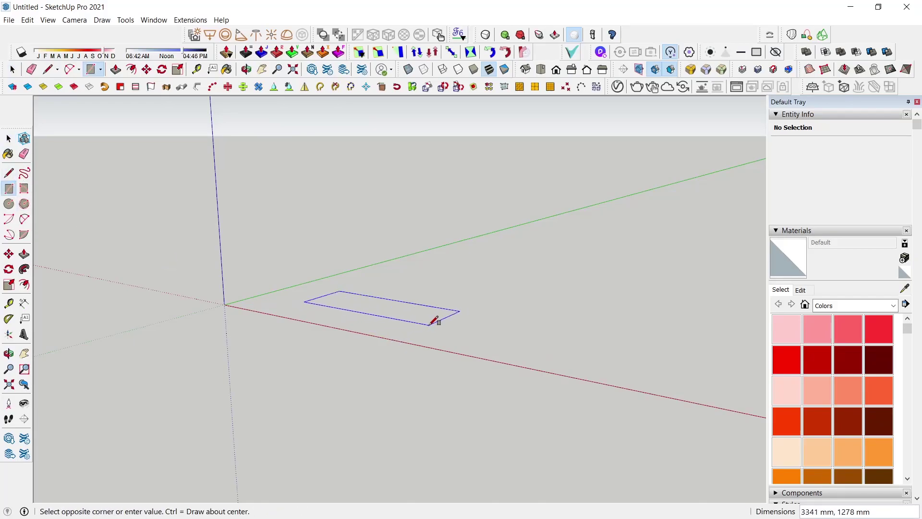
mouse_move(434, 321)
middle_down()
mouse_move(531, 457)
mouse_move(454, 324)
middle_up()
text(300,1200)
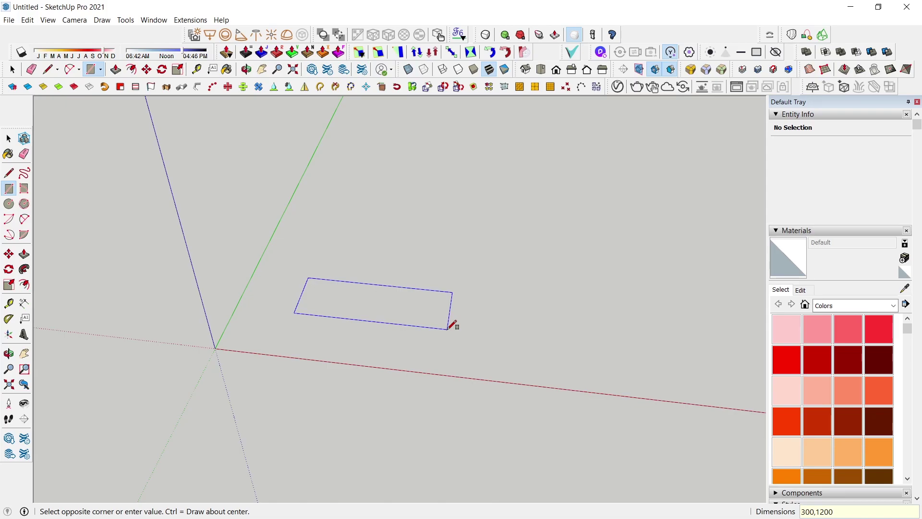
key(Return)
key(space)
scroll(322, 296, up, 4)
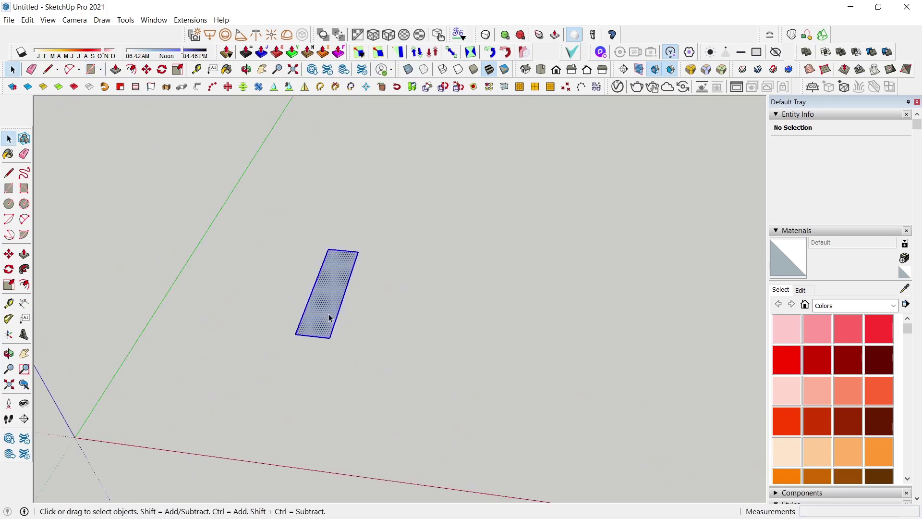
Step: Rotate the rectangle about its corner so it runs in the other direction
key(q)
click(295, 334)
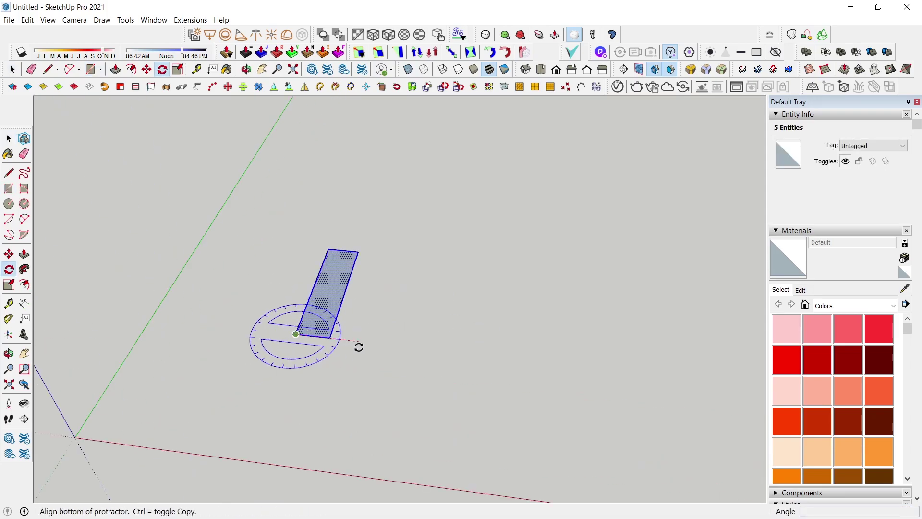
click(359, 342)
click(279, 372)
key(space)
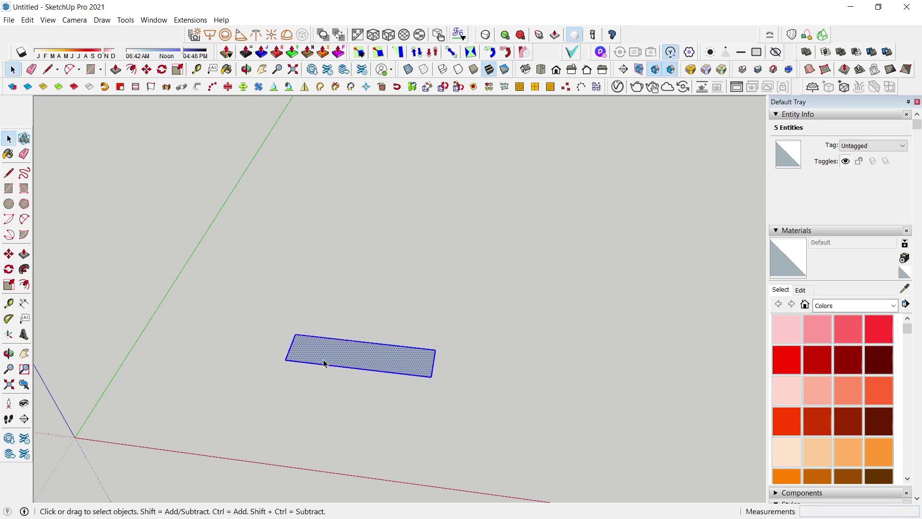
mouse_move(357, 367)
middle_down()
mouse_move(227, 249)
mouse_move(383, 354)
middle_up()
scroll(383, 354, up, 2)
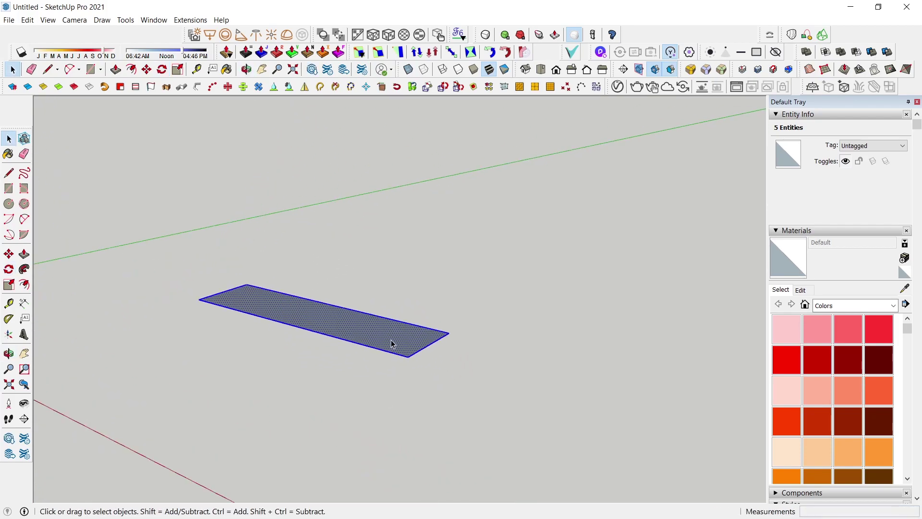
Step: Make the rectangle into a component
right_click(393, 344)
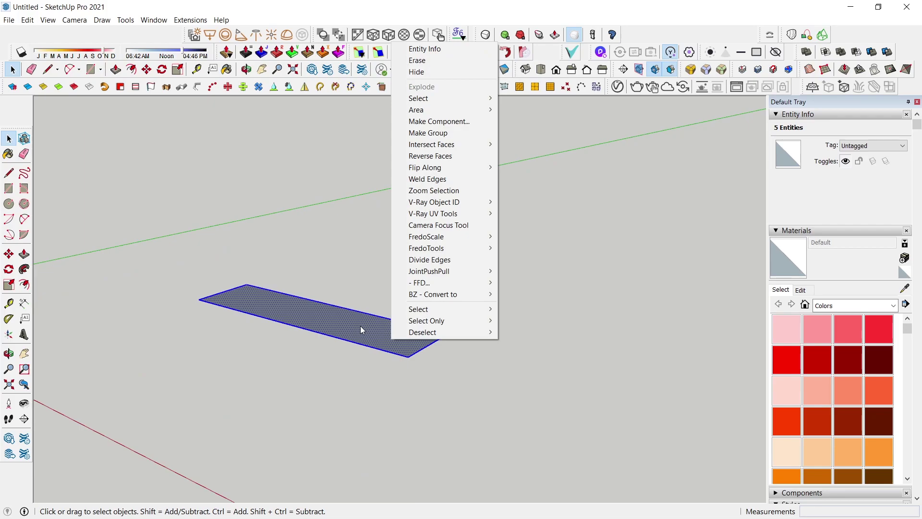
click(452, 120)
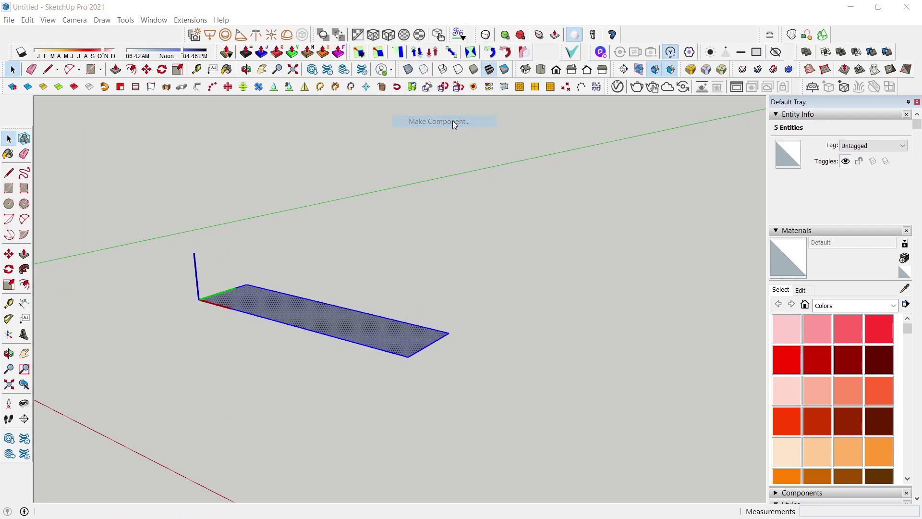
click(483, 391)
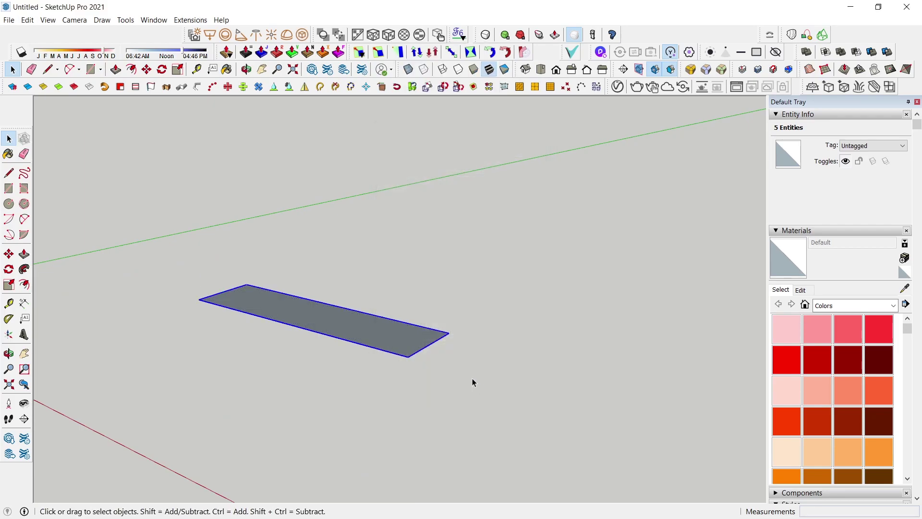
double_click(388, 324)
click(415, 357)
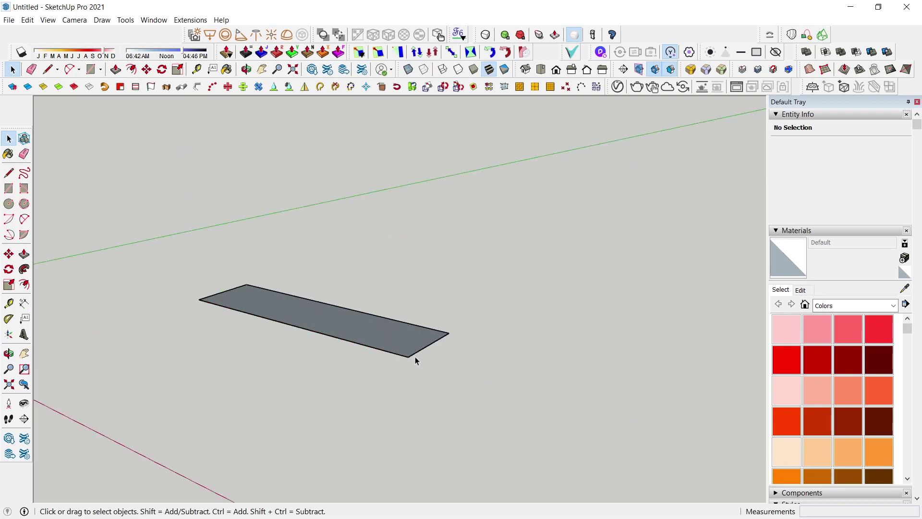
Step: Inside the component, raise the face 150 mm into a solid step block
click(407, 341)
double_click(408, 341)
key(p)
drag(405, 348, 393, 309)
text(150)
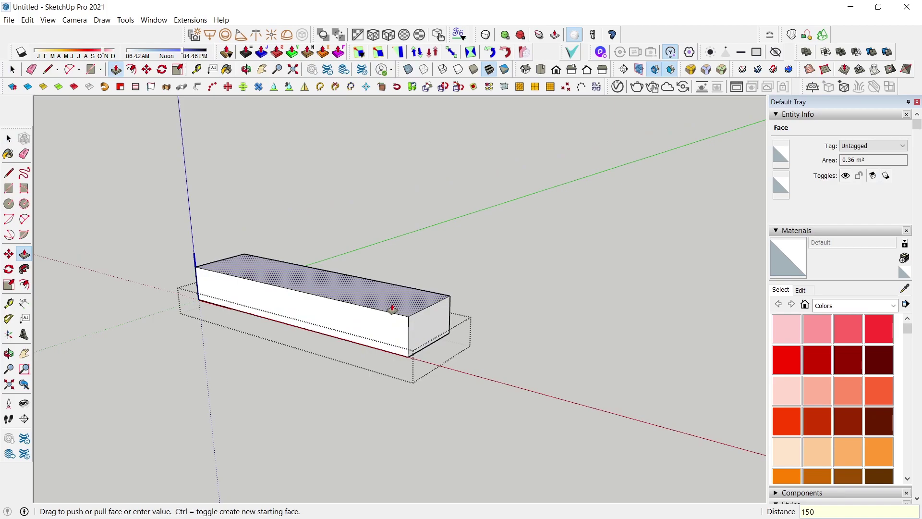
key(Return)
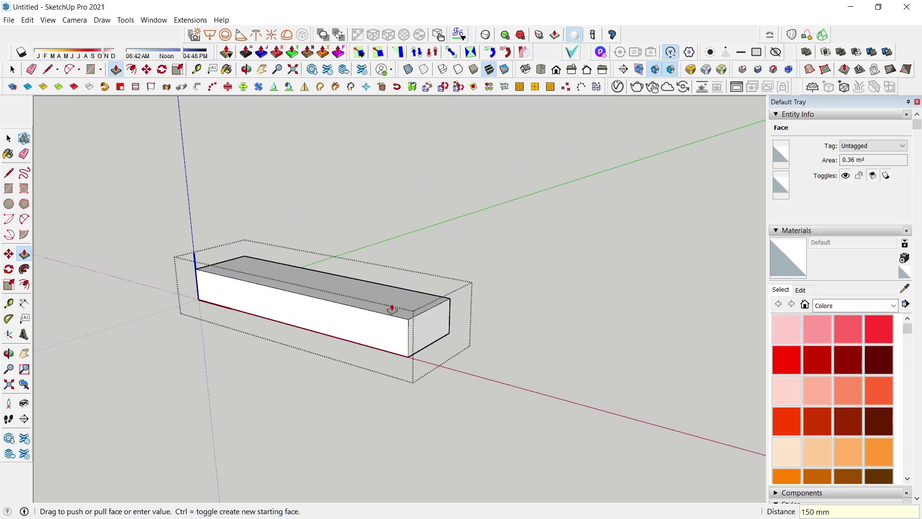
key(space)
key(Escape)
click(419, 329)
key(o)
drag(434, 339, 391, 362)
key(space)
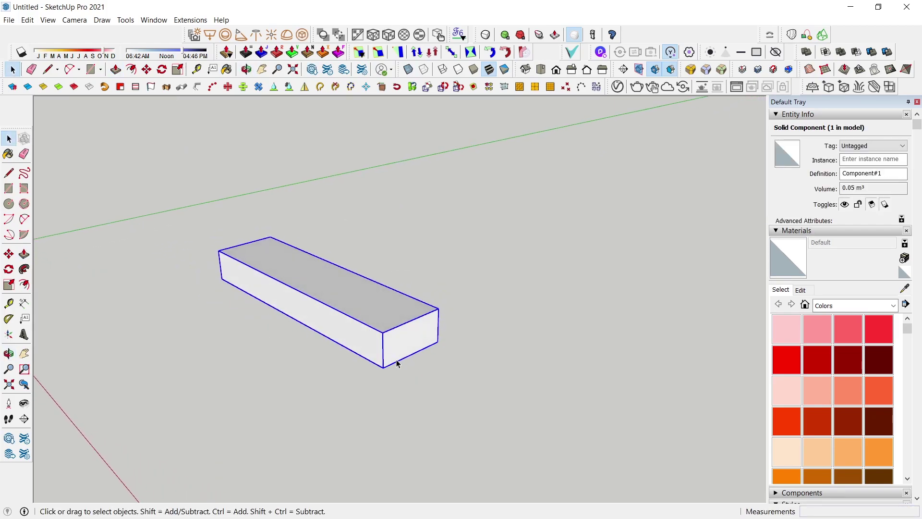
Step: Copy the step onto its top-front corner and array it 10x into eleven steps
key(m)
click(384, 369)
key(ctrl)
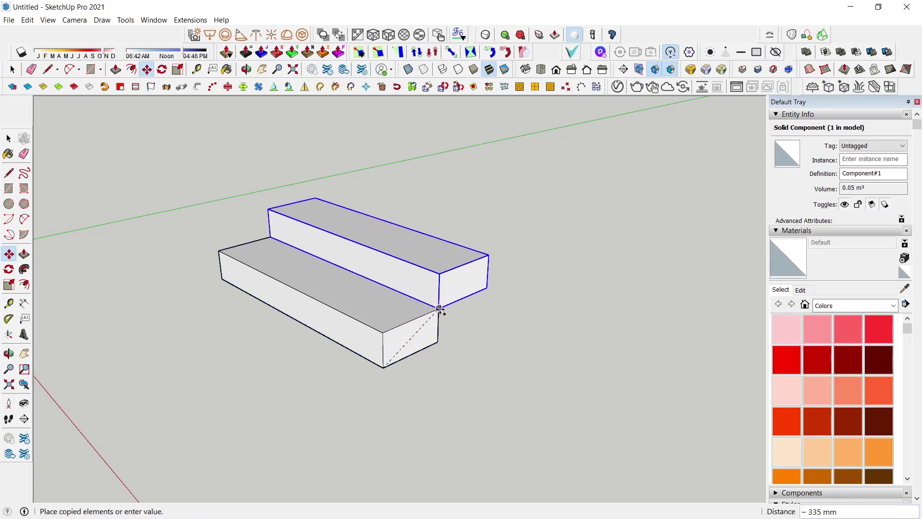
click(439, 310)
scroll(436, 389, down, 3)
text(10)
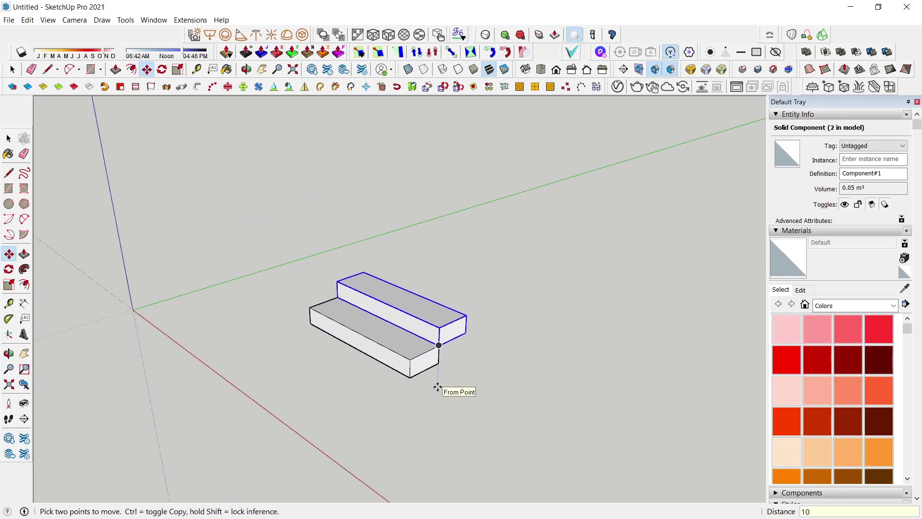
key(Return)
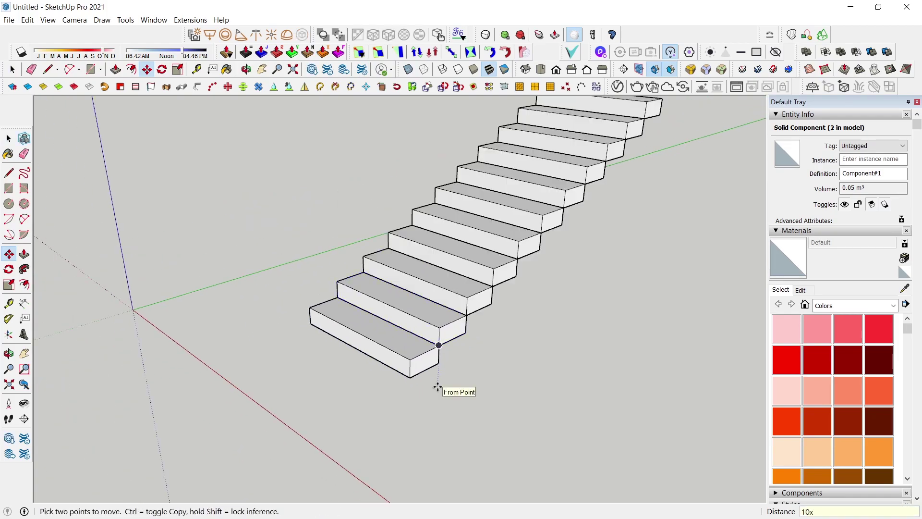
middle_drag(449, 381, 365, 312)
key(o)
drag(346, 293, 326, 280)
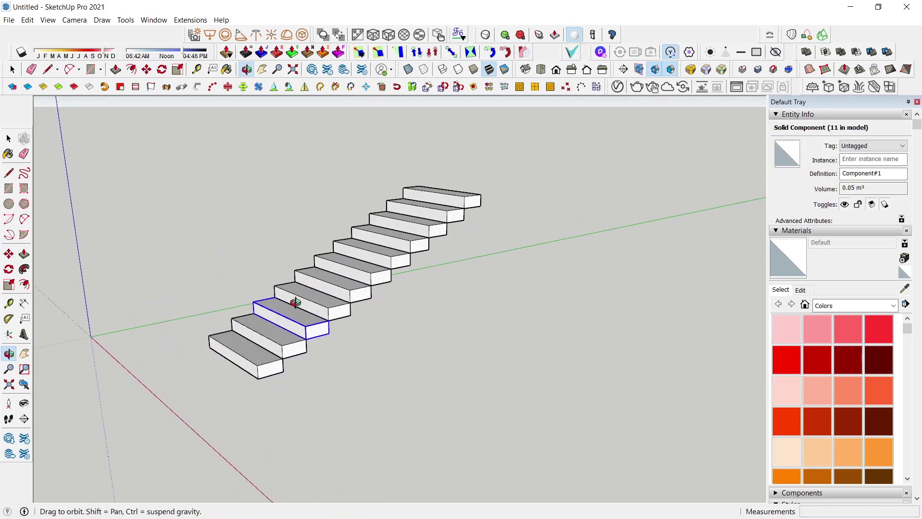
key(space)
mouse_move(298, 277)
middle_down()
mouse_move(334, 329)
mouse_move(216, 300)
middle_up()
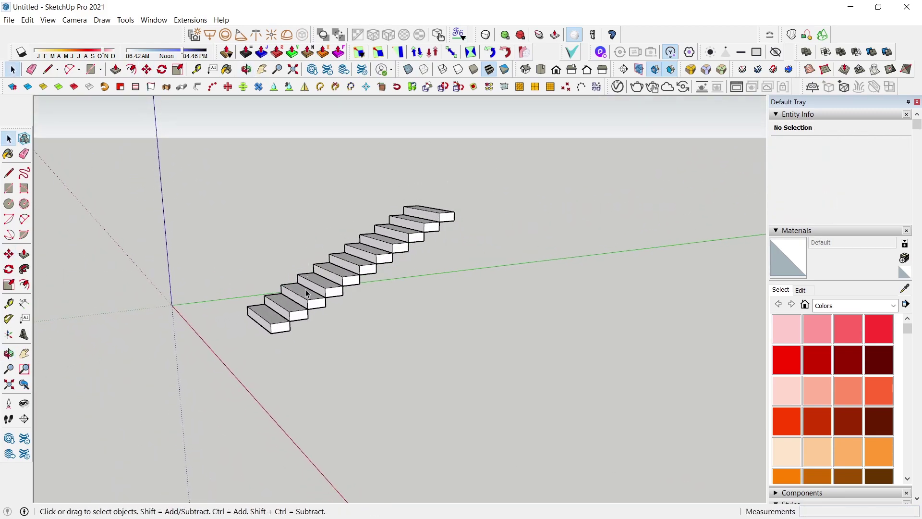
Step: Extend the step's rear face by 300 mm
key(space)
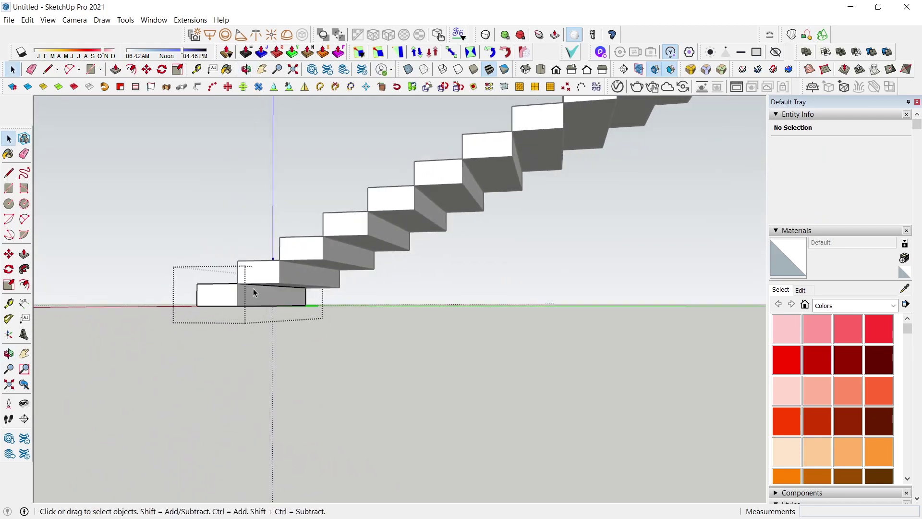
scroll(253, 292, up, 3)
key(p)
click(241, 309)
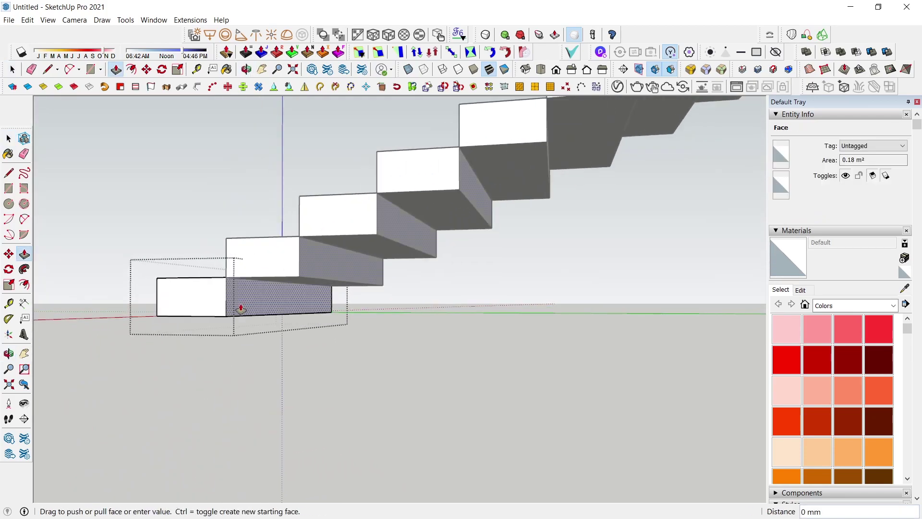
click(299, 237)
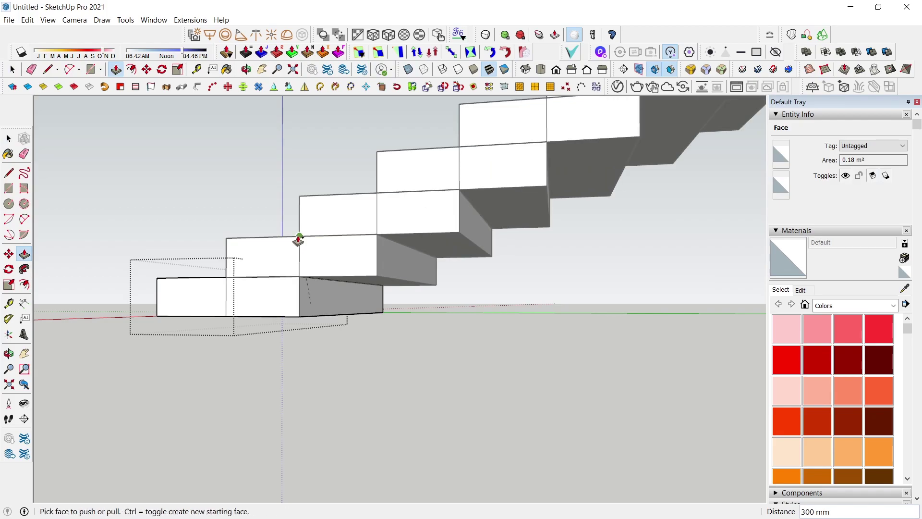
scroll(289, 288, down, 3)
middle_drag(287, 303, 379, 286)
scroll(309, 306, up, 5)
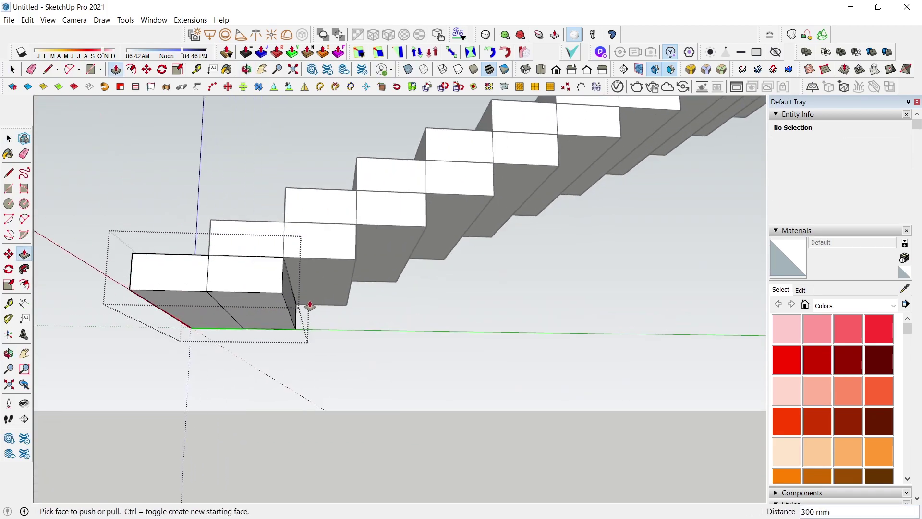
scroll(310, 306, up, 2)
key(space)
Step: Raise the step's lower rear edge 150 mm to slope the underside
click(271, 303)
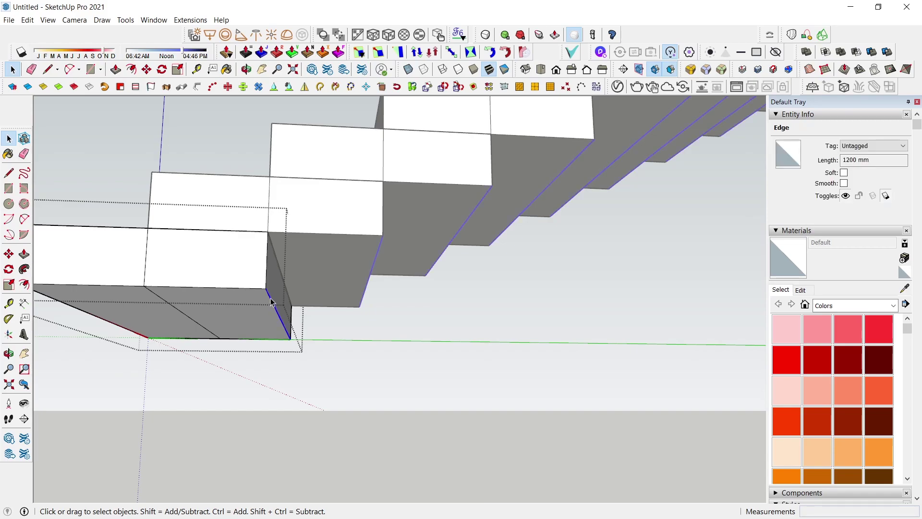
key(m)
click(266, 288)
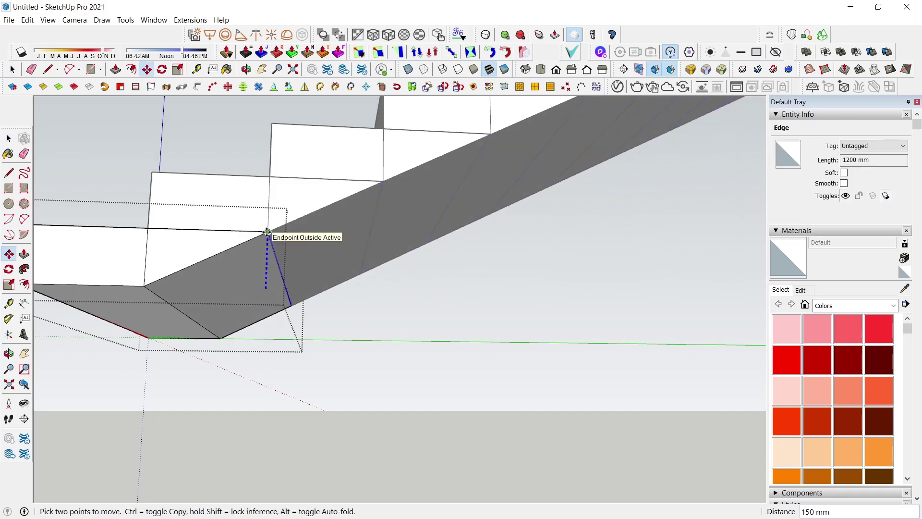
click(268, 232)
scroll(288, 271, down, 5)
key(space)
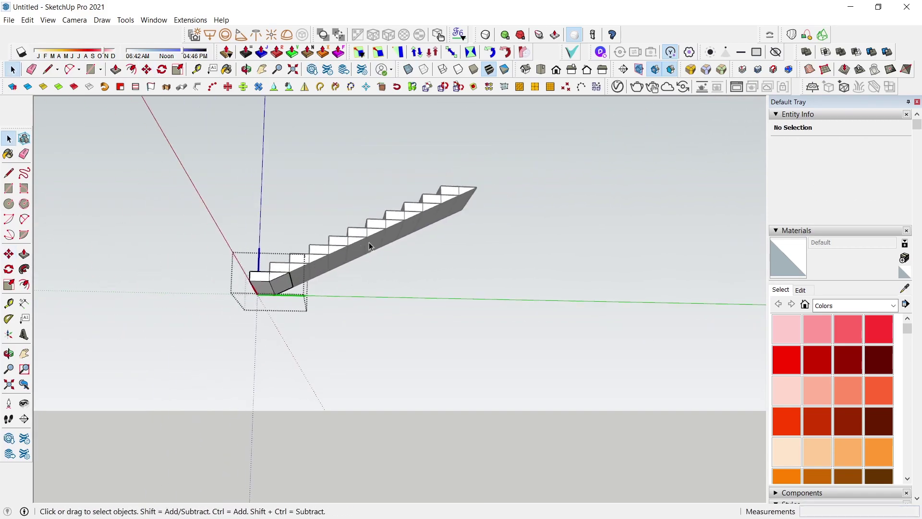
mouse_move(289, 271)
middle_down()
mouse_move(380, 249)
mouse_move(492, 354)
mouse_move(459, 288)
mouse_move(346, 288)
mouse_move(607, 286)
mouse_move(185, 260)
mouse_move(342, 346)
middle_up()
Step: Window-select the whole staircase and combine its steps into one group
scroll(327, 337, up, 3)
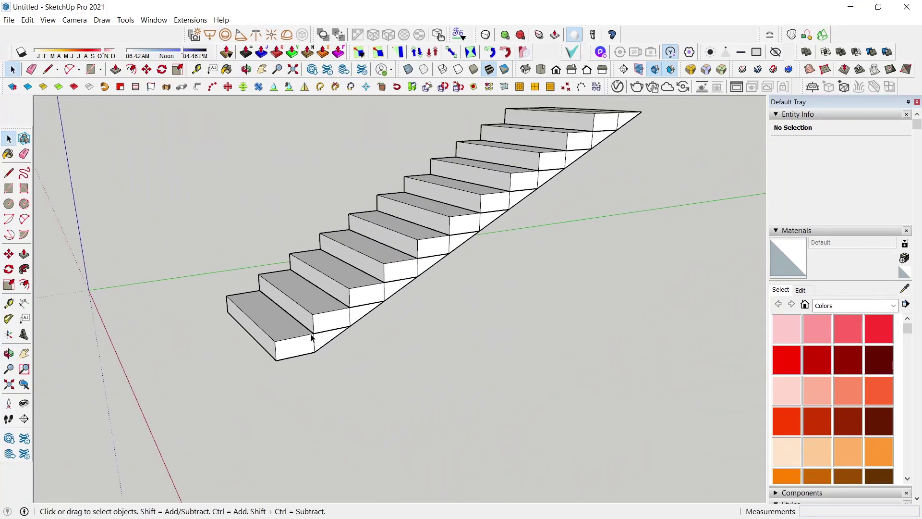
scroll(317, 346, up, 4)
scroll(317, 346, down, 3)
key(e)
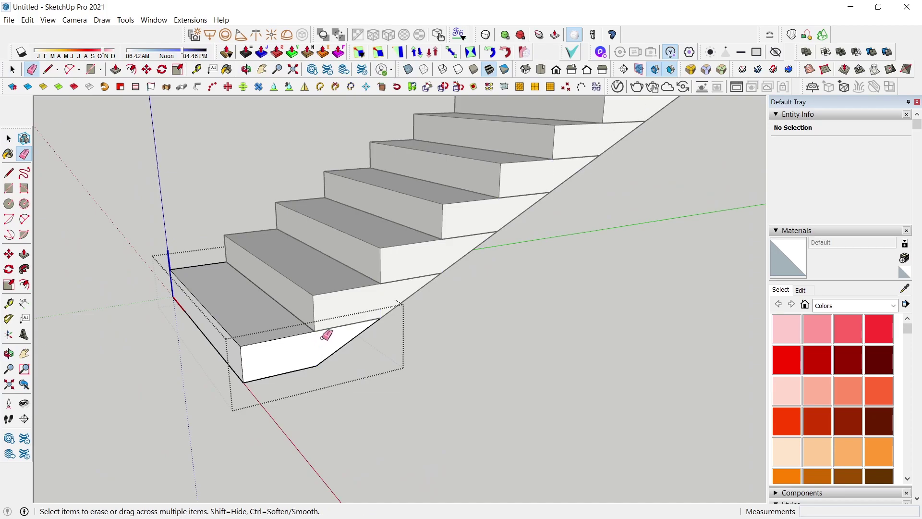
scroll(325, 339, down, 1)
scroll(327, 337, up, 1)
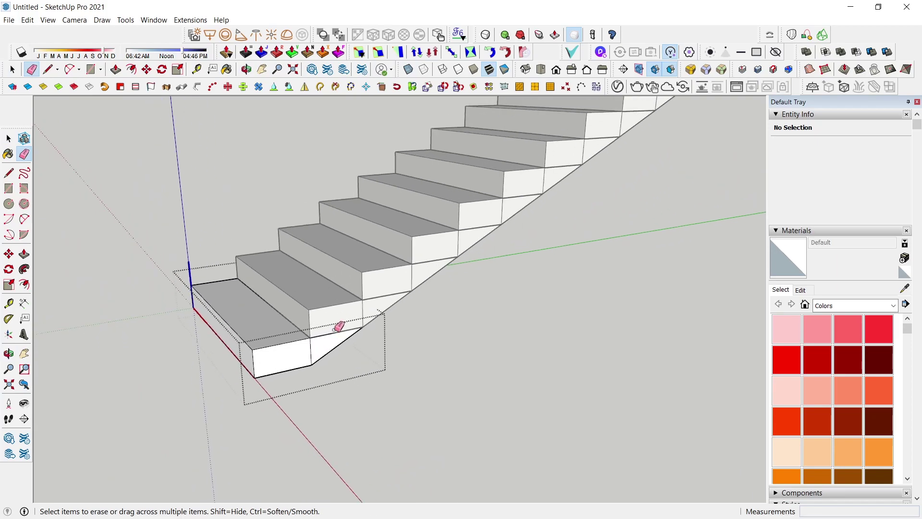
key(space)
scroll(339, 327, down, 3)
mouse_move(339, 326)
middle_down()
mouse_move(624, 339)
mouse_move(511, 309)
middle_up()
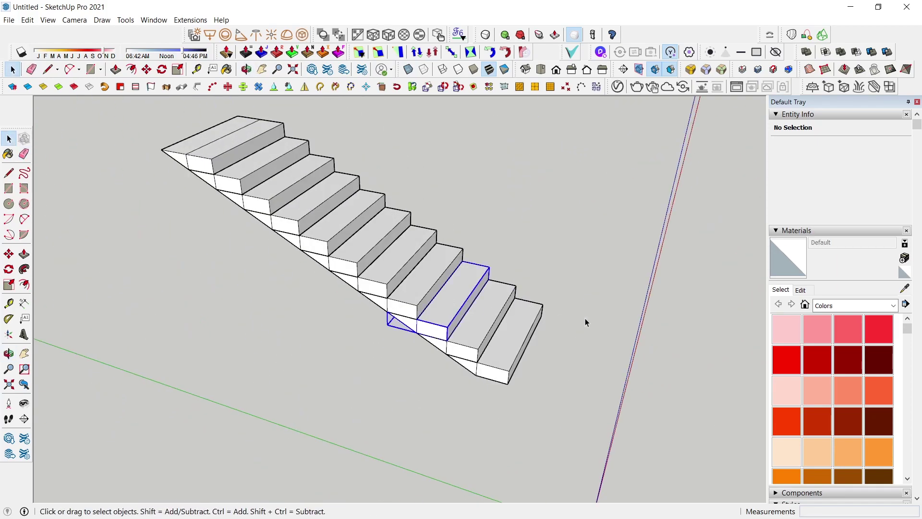
mouse_move(585, 318)
middle_down()
mouse_move(47, 255)
mouse_move(482, 260)
middle_up()
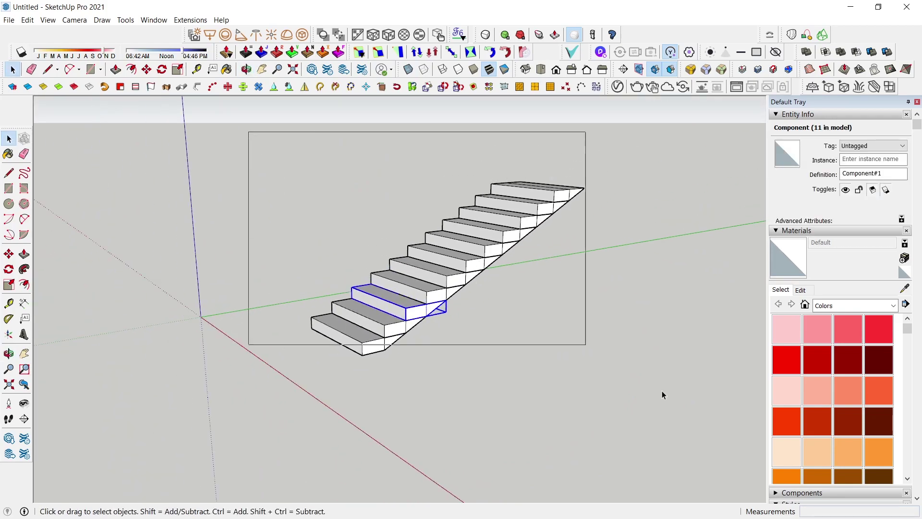
drag(247, 134, 679, 443)
right_click(436, 273)
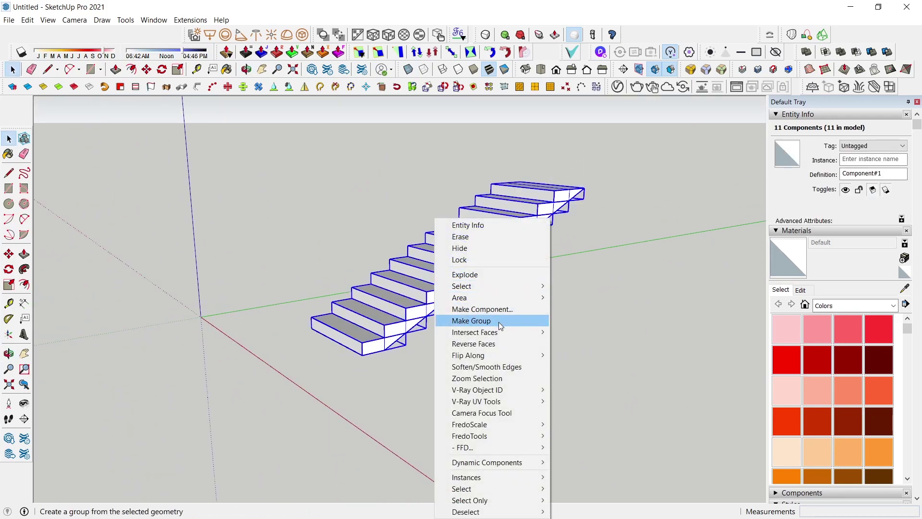
click(481, 321)
mouse_move(481, 320)
middle_down()
mouse_move(525, 298)
mouse_move(379, 309)
mouse_move(321, 354)
mouse_move(290, 323)
mouse_move(399, 432)
middle_up()
Step: Start a rectangle with its first corner on the ground beside the stairs
key(t)
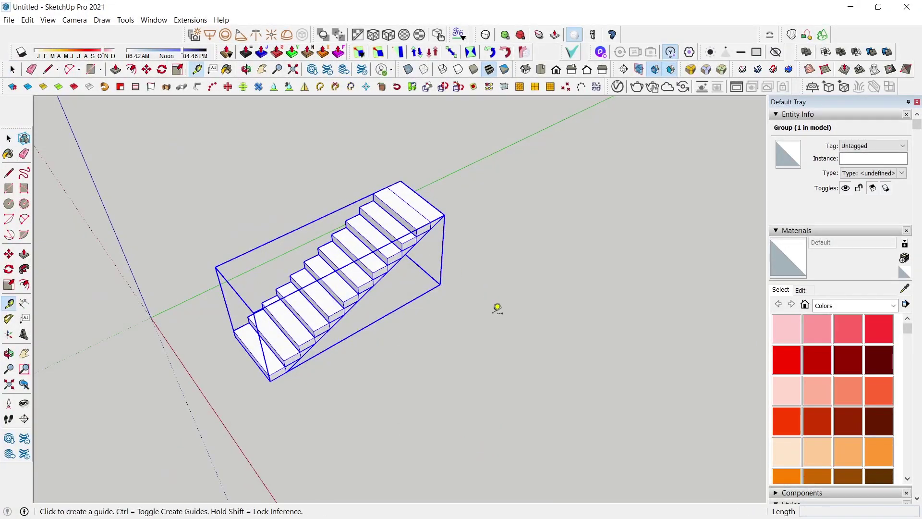
key(r)
click(520, 304)
text(2400,1200)
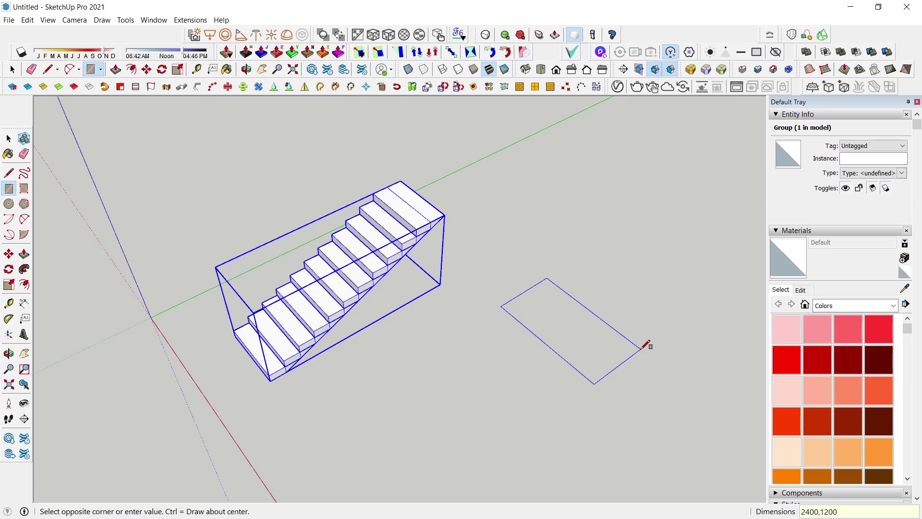
Step: Make a 2400 by 1200 mm rectangle into a 150 mm slab and group it
key(Return)
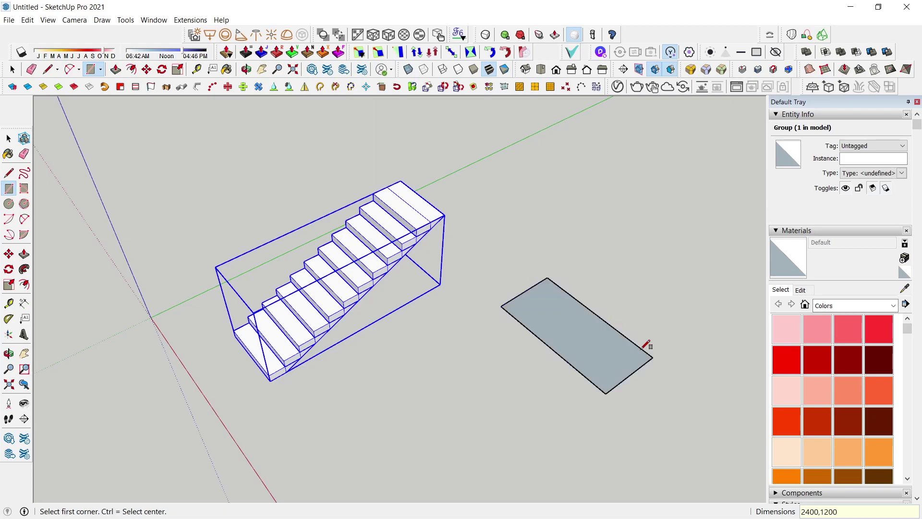
key(space)
double_click(606, 344)
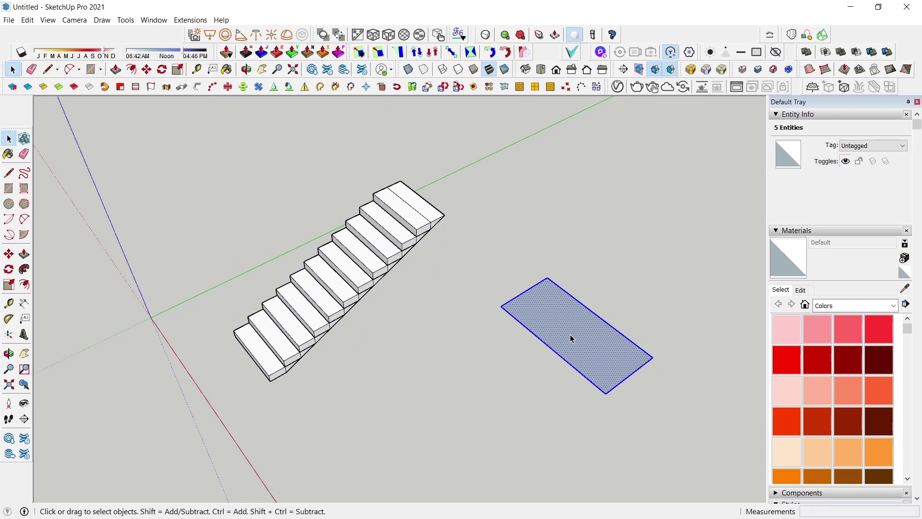
key(p)
click(586, 352)
text(15)
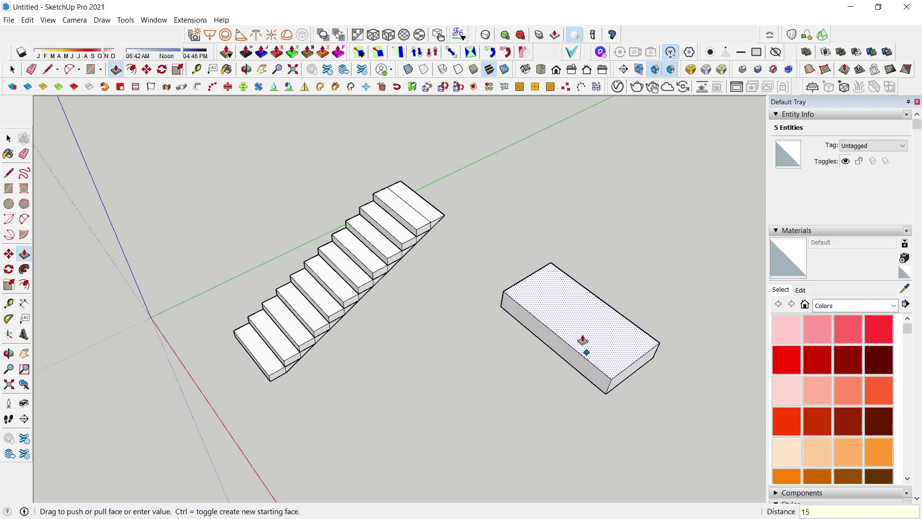
key(Return)
key(space)
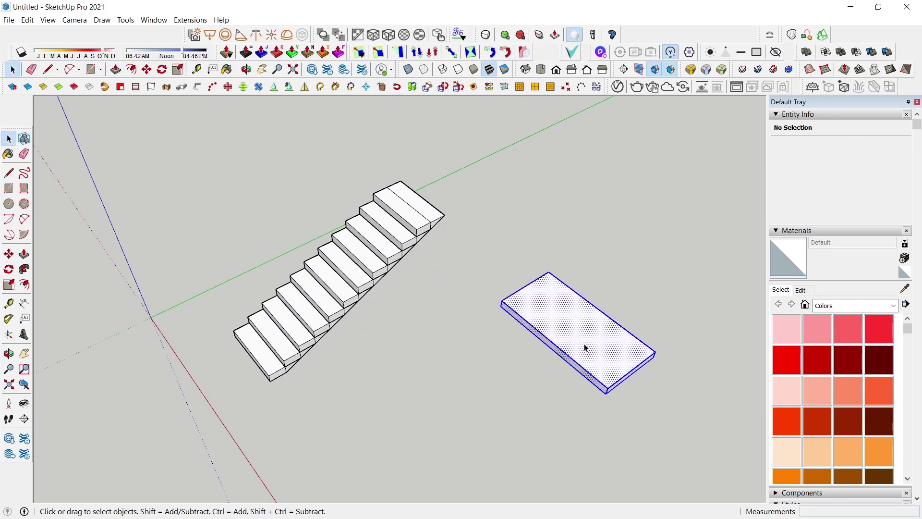
right_click(586, 348)
click(622, 126)
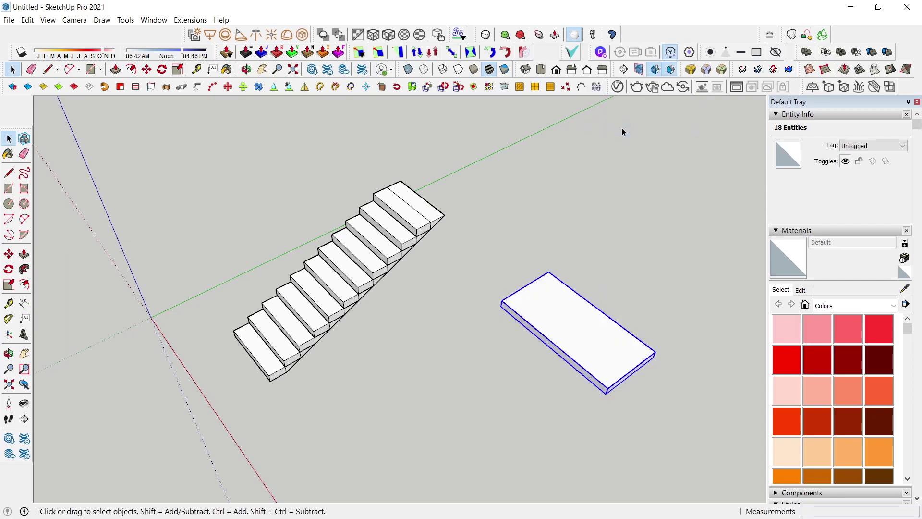
Step: Move the slab group to the top of the stairs as a landing
key(m)
click(501, 306)
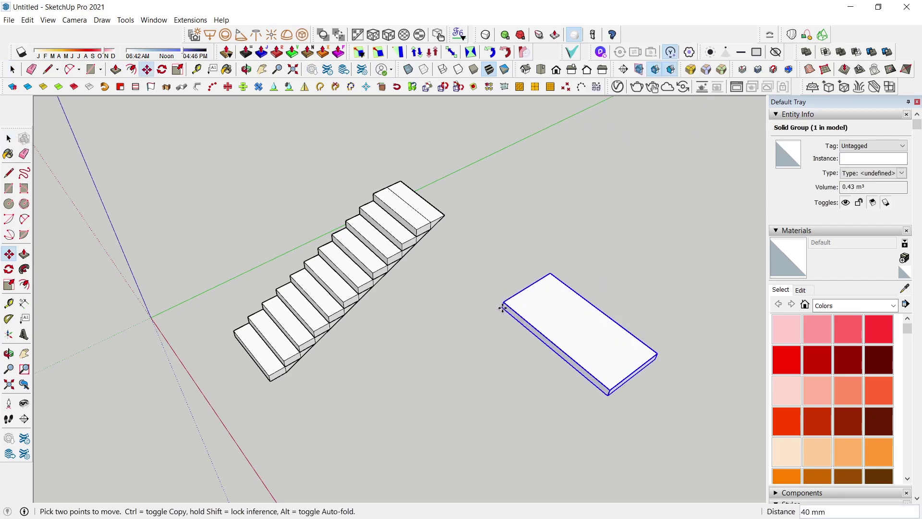
click(389, 187)
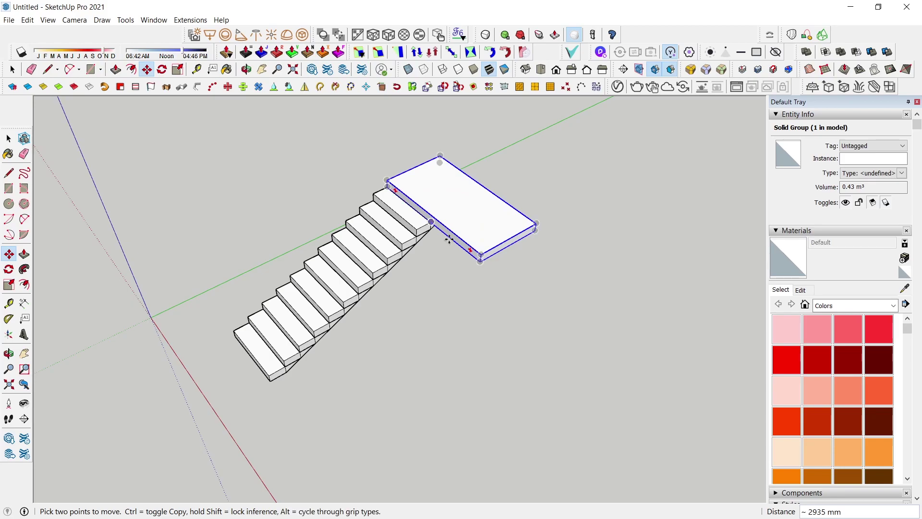
mouse_move(388, 188)
middle_down()
mouse_move(445, 239)
mouse_move(356, 207)
mouse_move(472, 290)
middle_up()
key(space)
Step: Copy the staircase group onto the landing
click(386, 273)
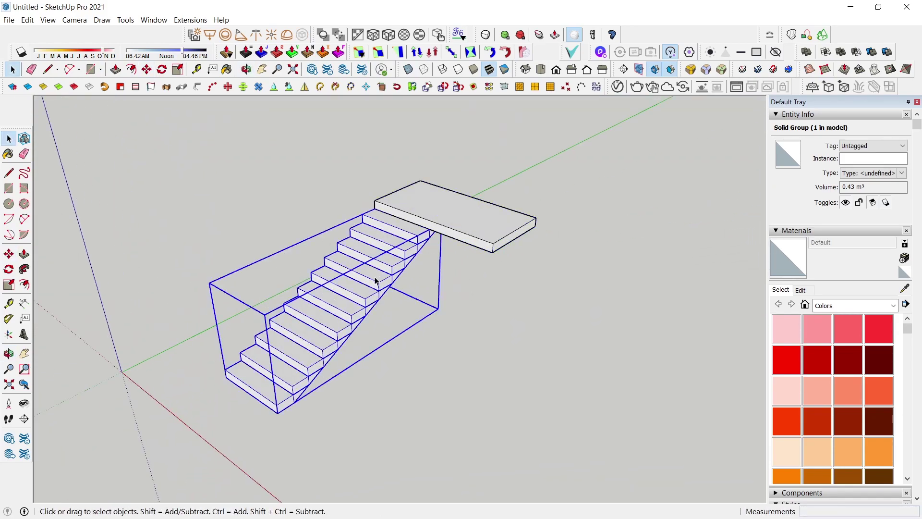
key(m)
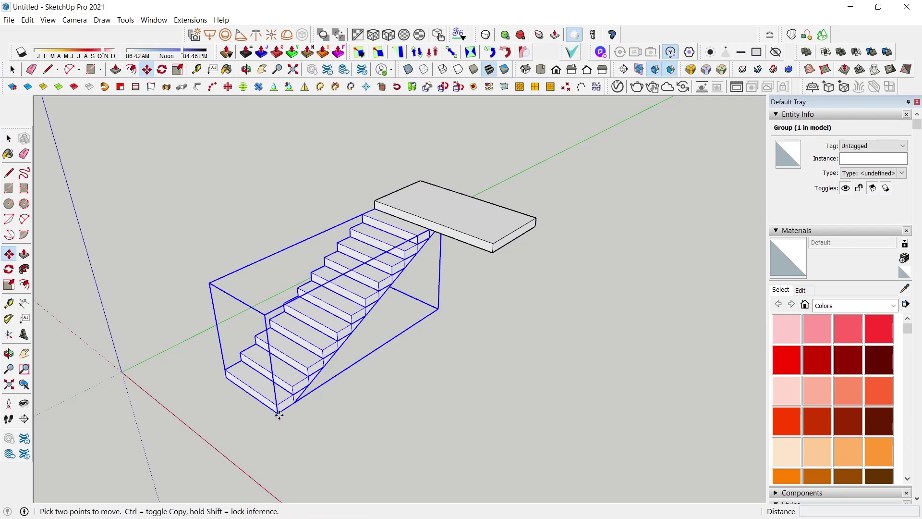
click(279, 414)
key(ctrl)
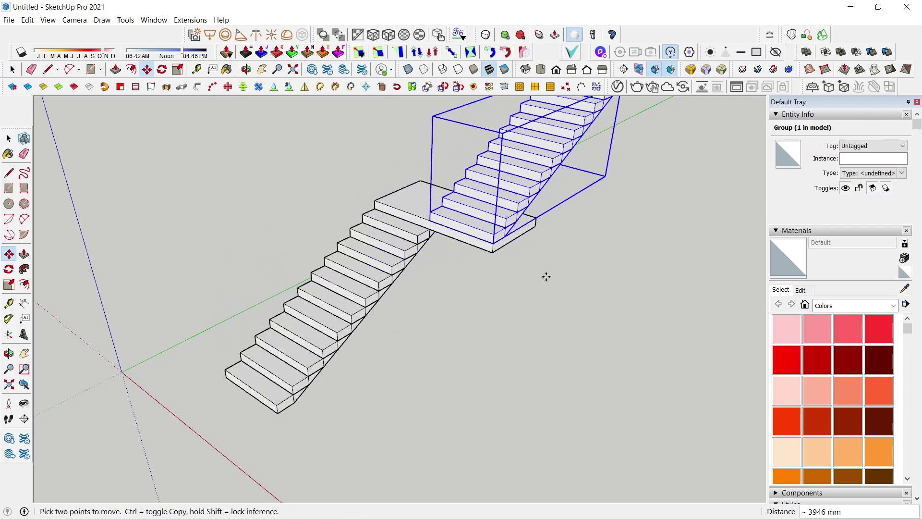
click(490, 315)
scroll(492, 315, up, 3)
Step: Rotate the copied flight 180 degrees about its corner
key(q)
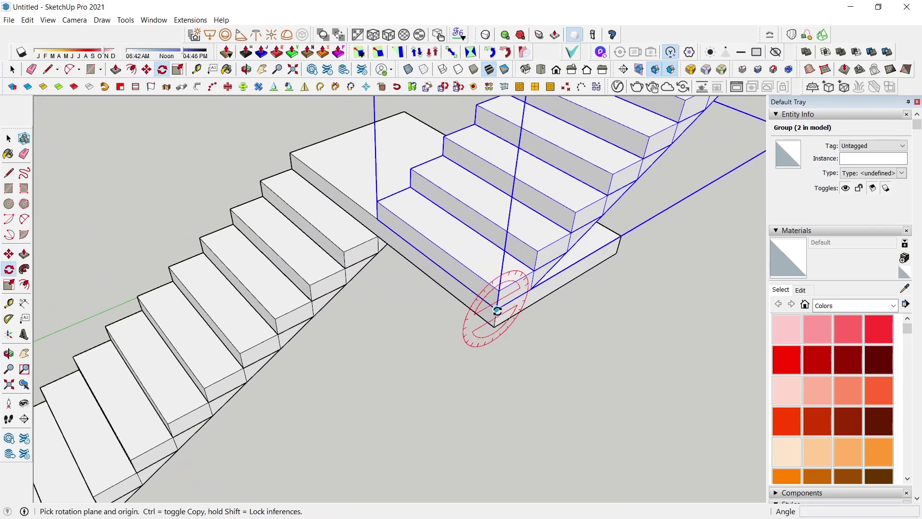
click(496, 309)
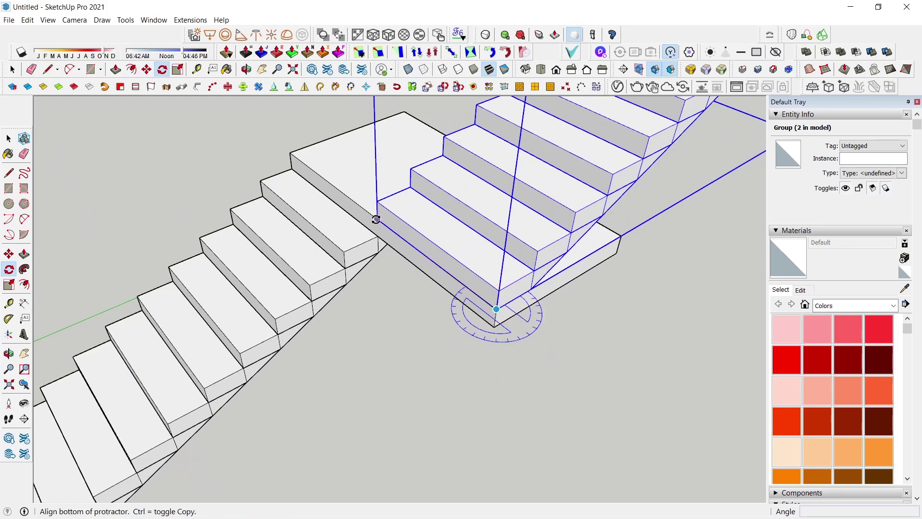
click(376, 219)
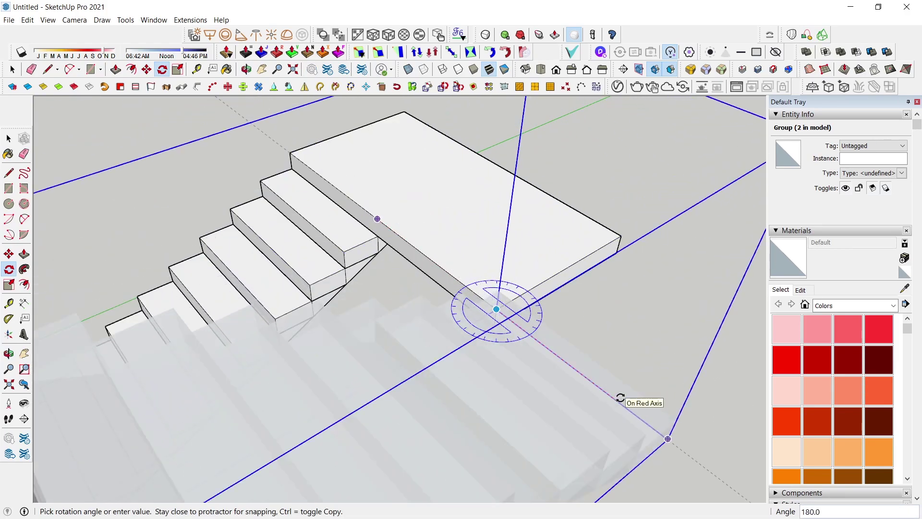
click(620, 398)
middle_drag(614, 391, 552, 330)
scroll(397, 221, up, 3)
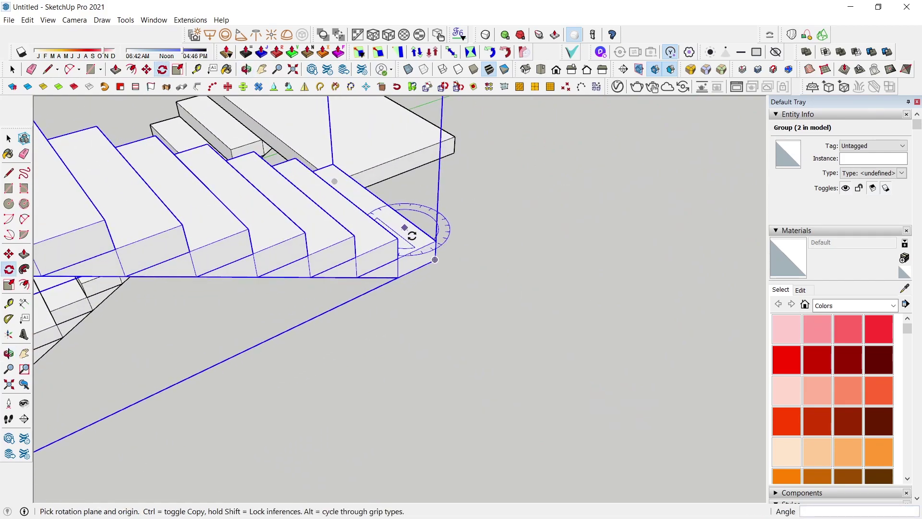
Step: Shift the rotated flight 1200 mm along the red axis
key(m)
click(435, 262)
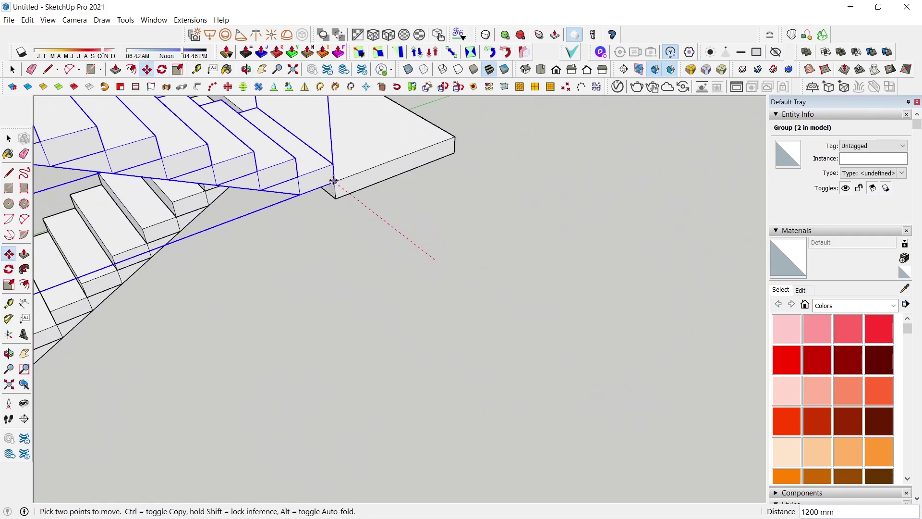
middle_drag(365, 205, 391, 216)
scroll(123, 201, down, 3)
mouse_move(124, 201)
middle_down()
mouse_move(372, 269)
mouse_move(175, 258)
mouse_move(362, 282)
mouse_move(654, 346)
mouse_move(261, 272)
mouse_move(282, 302)
mouse_move(229, 241)
middle_up()
scroll(432, 260, up, 3)
Step: Draw a triangle under the landing edge and extrude it into a wedge
middle_drag(397, 269, 391, 200)
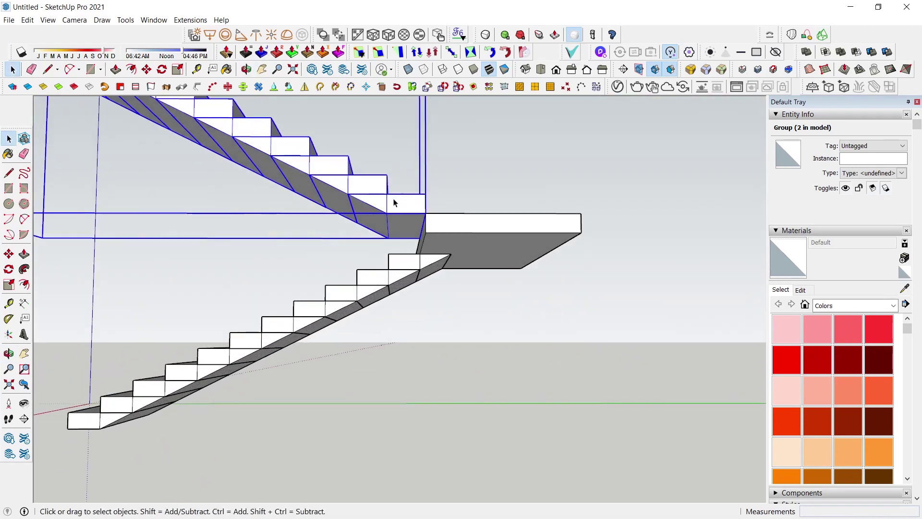
scroll(403, 234, up, 3)
key(l)
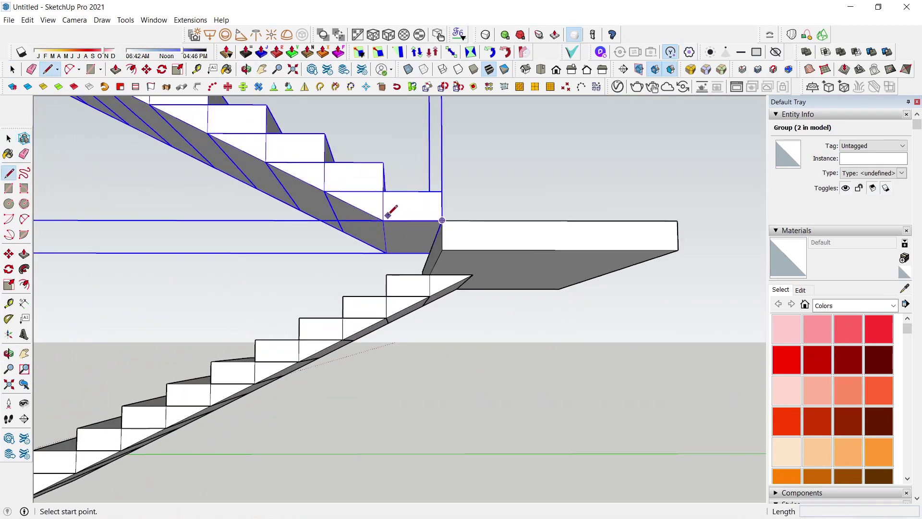
click(383, 221)
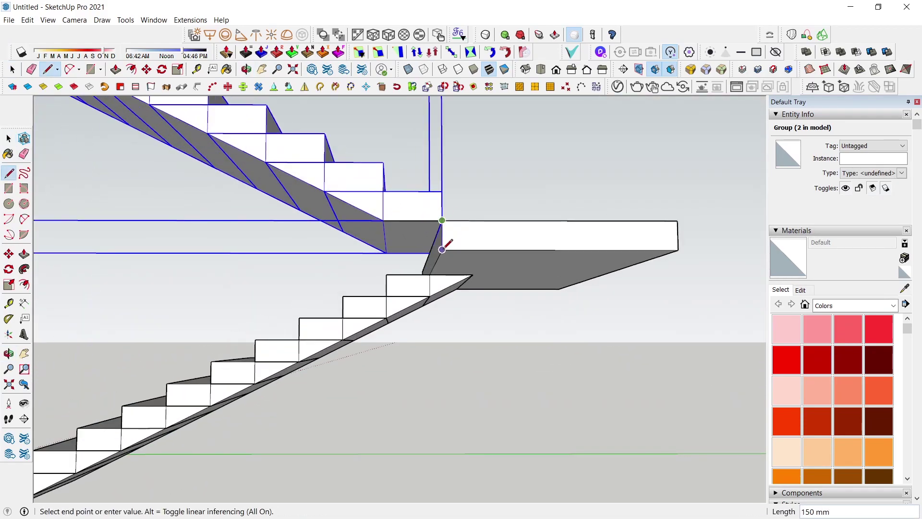
click(383, 220)
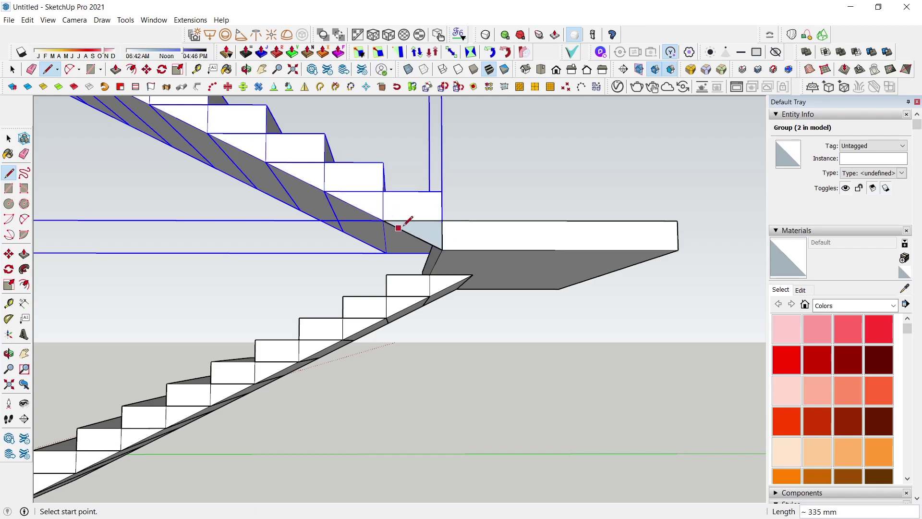
key(p)
click(424, 232)
key(space)
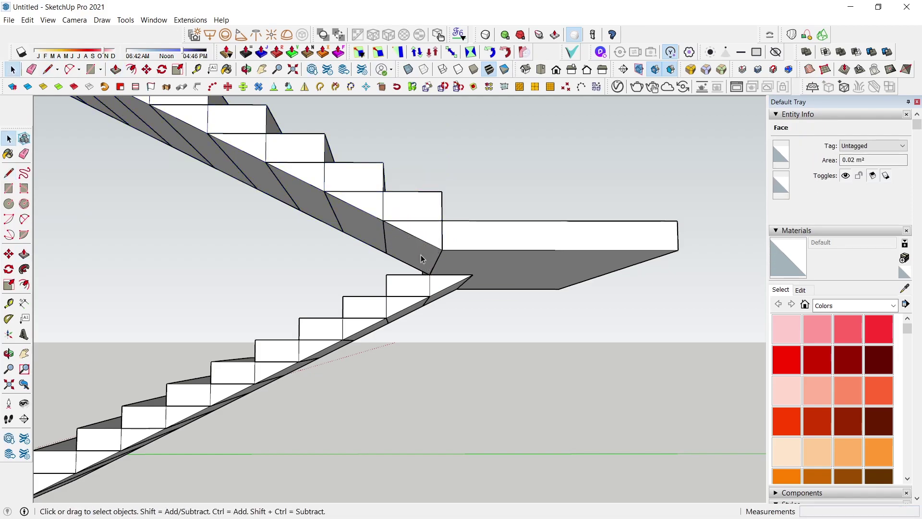
Step: Select all the connected upper-flight geometry and make it a group
triple_click(419, 250)
right_click(420, 250)
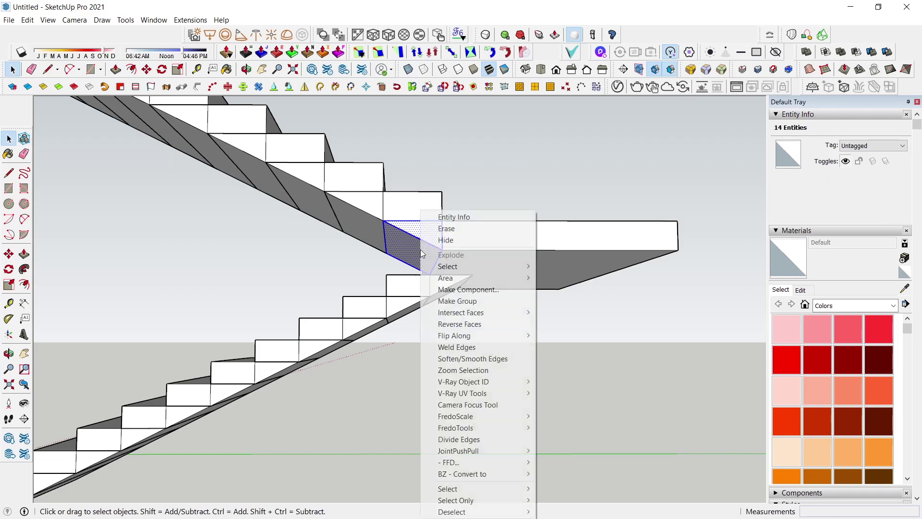
click(453, 301)
scroll(413, 269, down, 5)
mouse_move(431, 233)
middle_down()
mouse_move(232, 290)
mouse_move(388, 318)
middle_up()
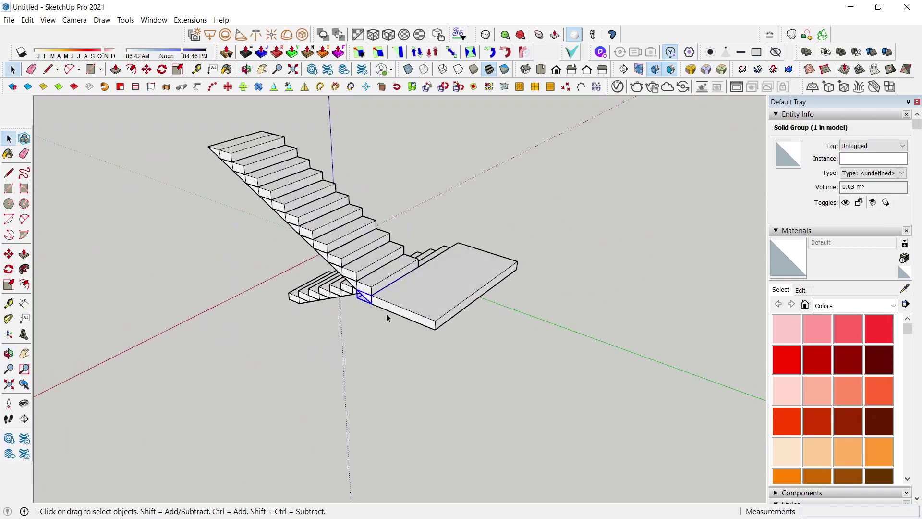
Step: Copy the landing slab to the top of the upper flight
key(m)
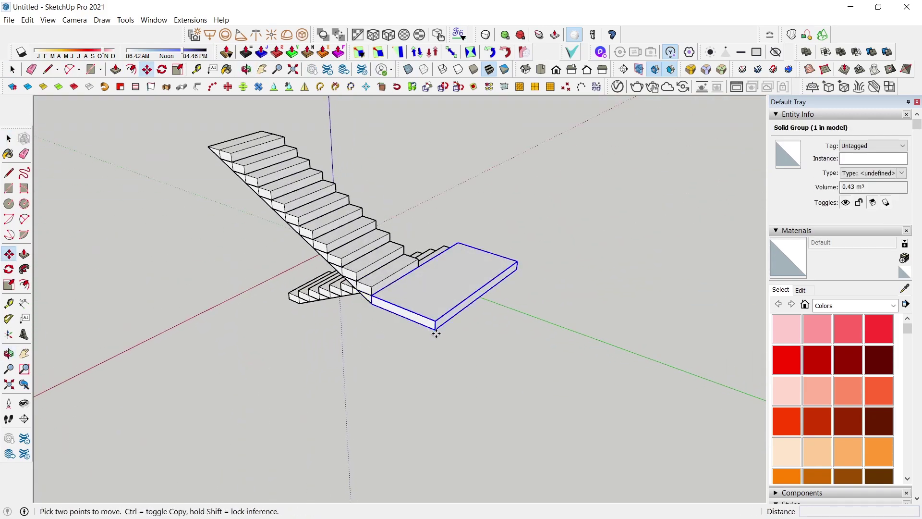
click(436, 332)
key(ctrl)
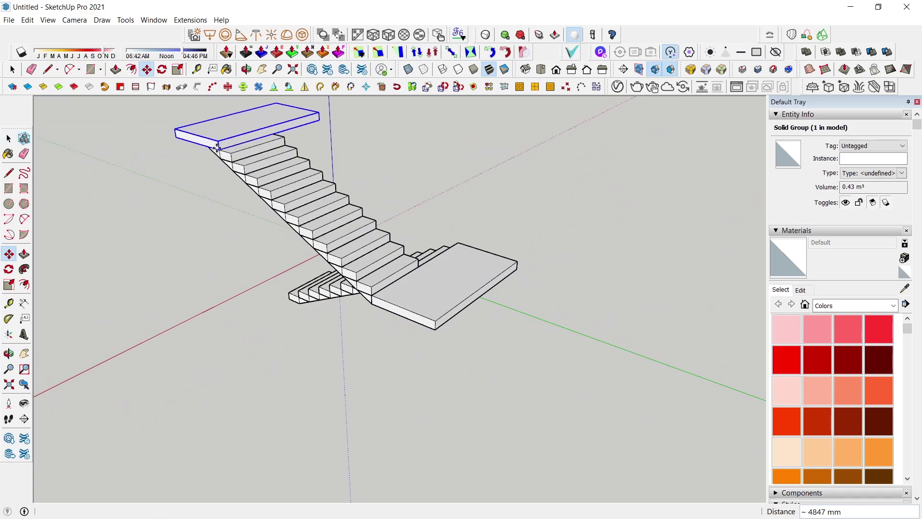
click(217, 147)
key(space)
click(360, 295)
middle_drag(360, 295, 528, 284)
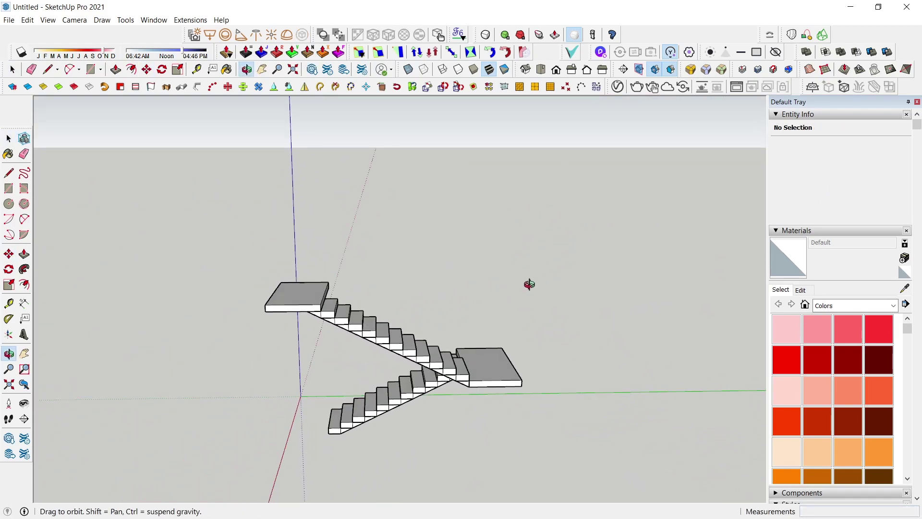
Step: Window-select all five stair parts and combine them into one group
drag(223, 203, 543, 424)
right_click(486, 373)
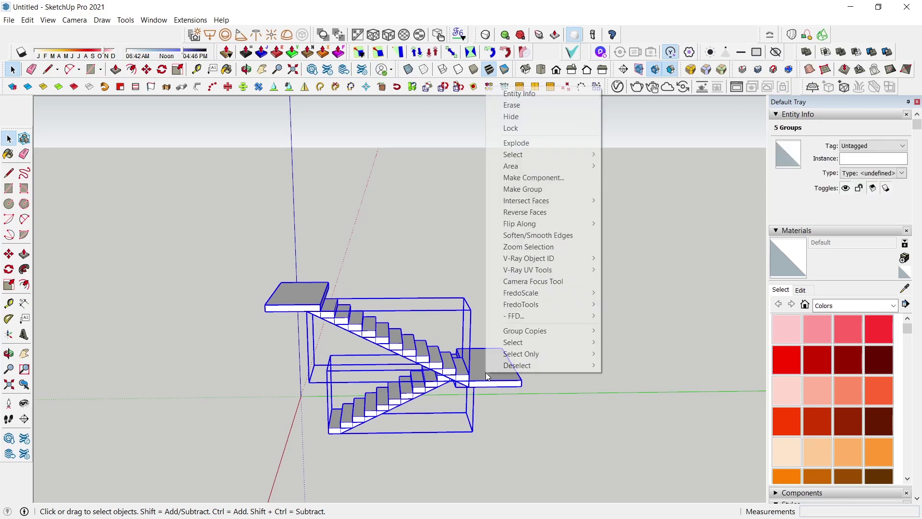
click(540, 189)
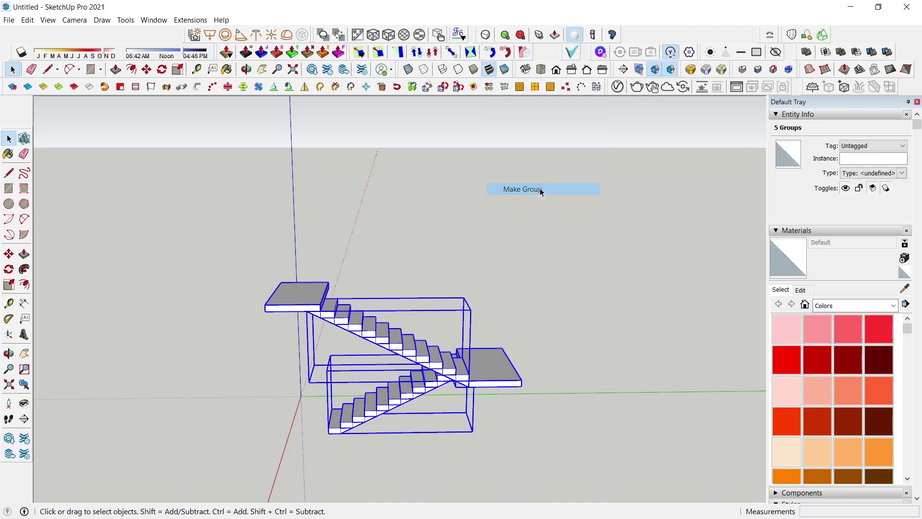
mouse_move(540, 188)
middle_down()
mouse_move(486, 326)
mouse_move(418, 329)
mouse_move(566, 282)
middle_up()
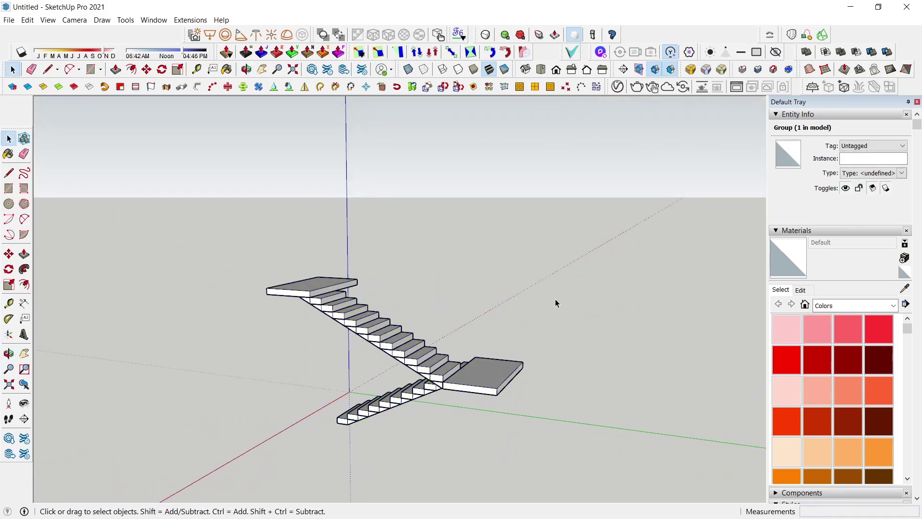
click(556, 298)
Step: View the staircase from the top in parallel projection
click(525, 69)
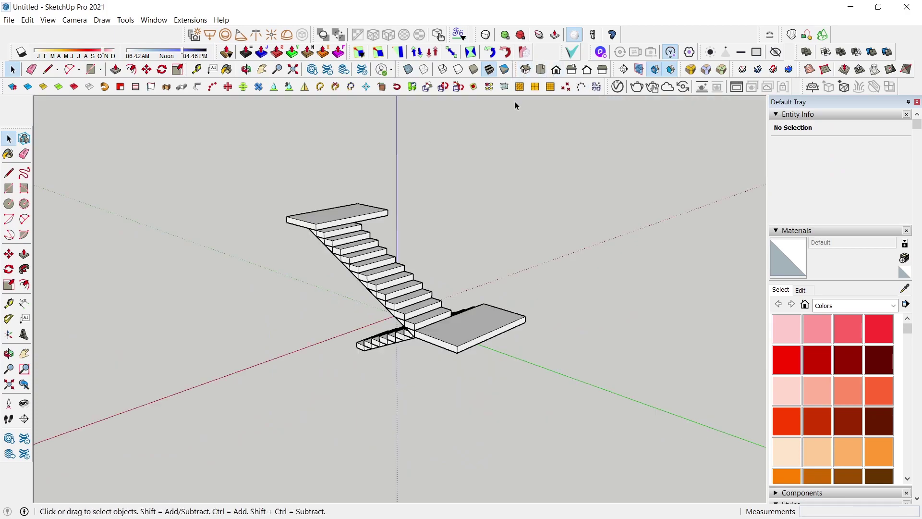
scroll(426, 204, up, 2)
scroll(426, 204, up, 1)
mouse_move(425, 204)
middle_down()
mouse_move(431, 243)
mouse_move(160, 243)
mouse_move(630, 267)
mouse_move(402, 233)
mouse_move(499, 101)
middle_up()
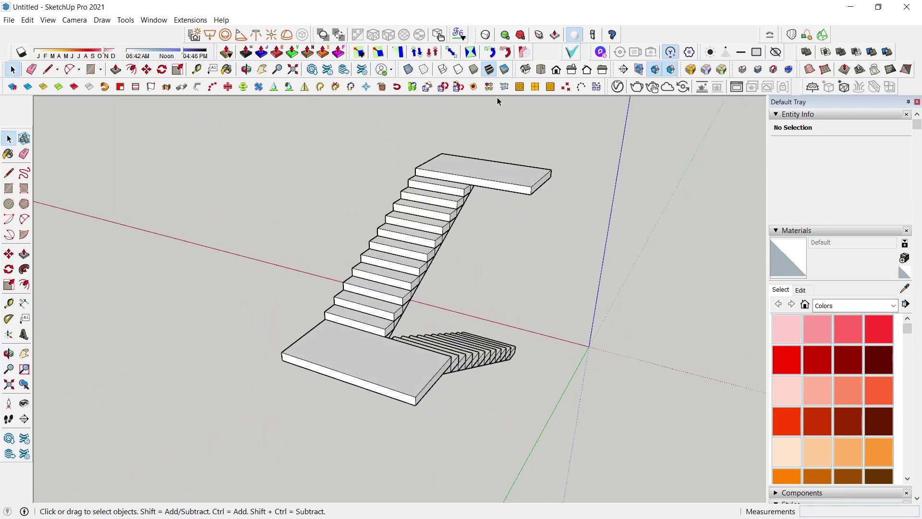
click(542, 70)
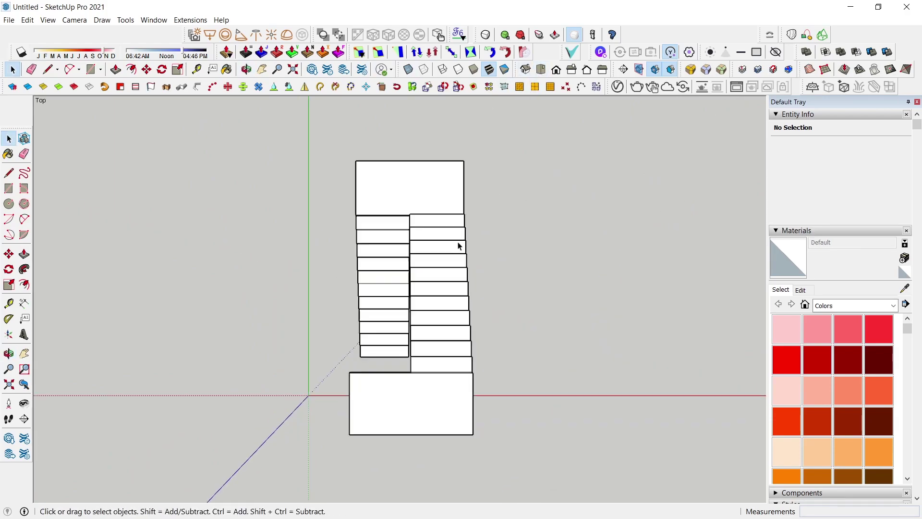
click(47, 20)
mouse_move(74, 19)
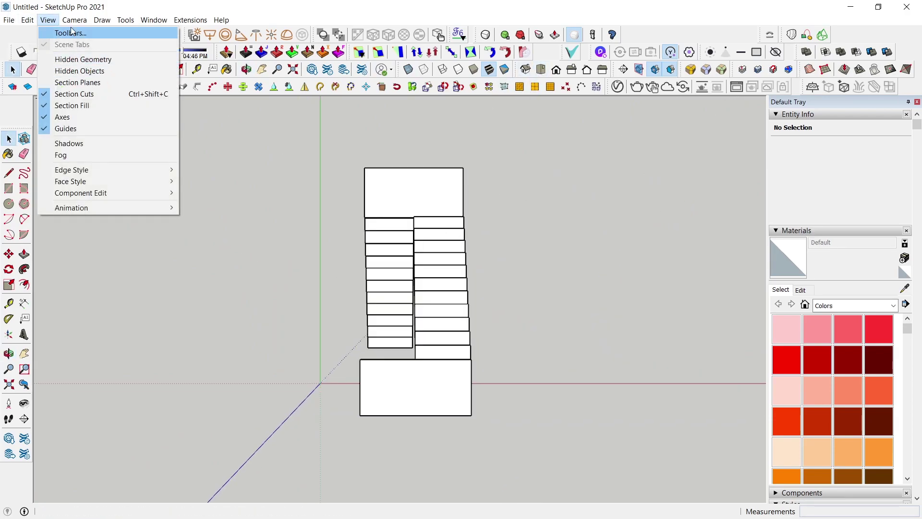
click(96, 71)
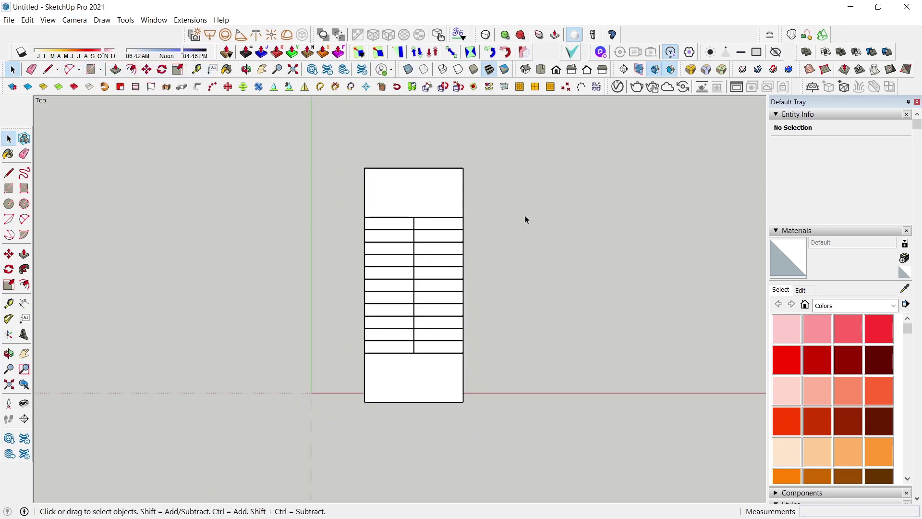
Step: Check the staircase from front, right, back and left views, then return to isometric
click(557, 74)
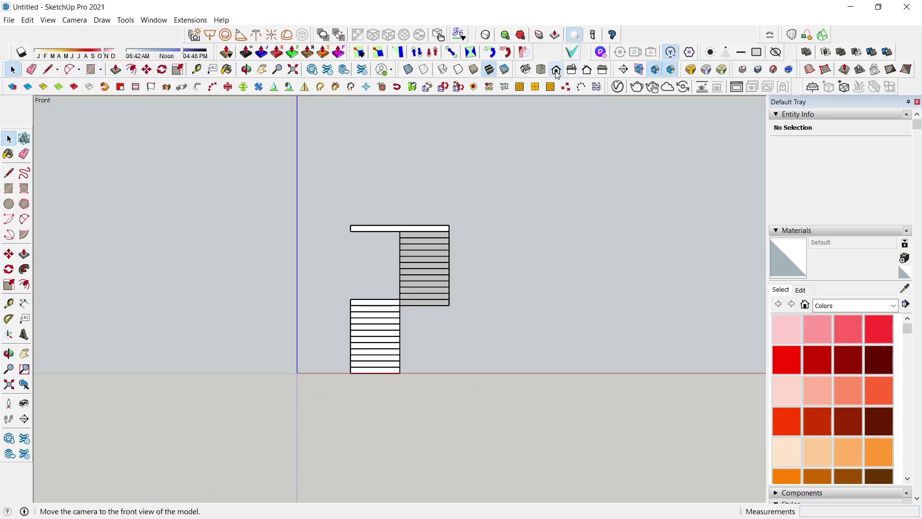
click(576, 75)
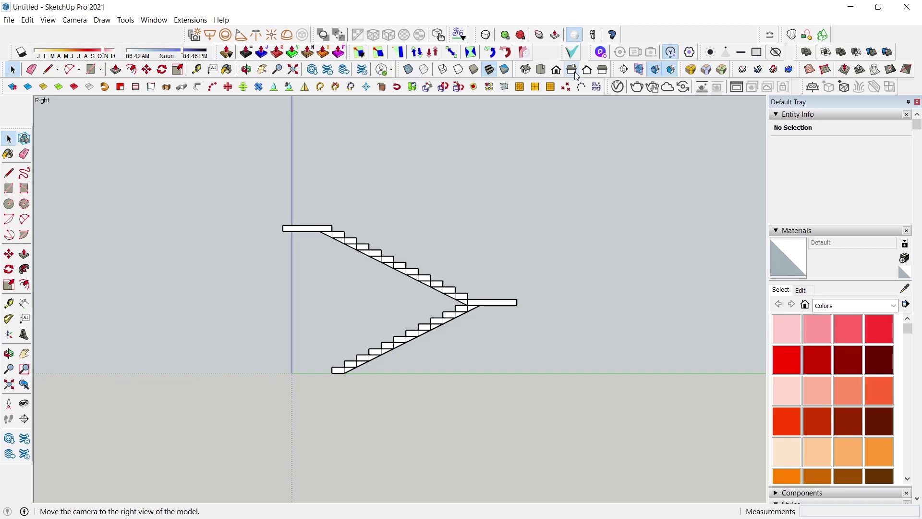
click(587, 70)
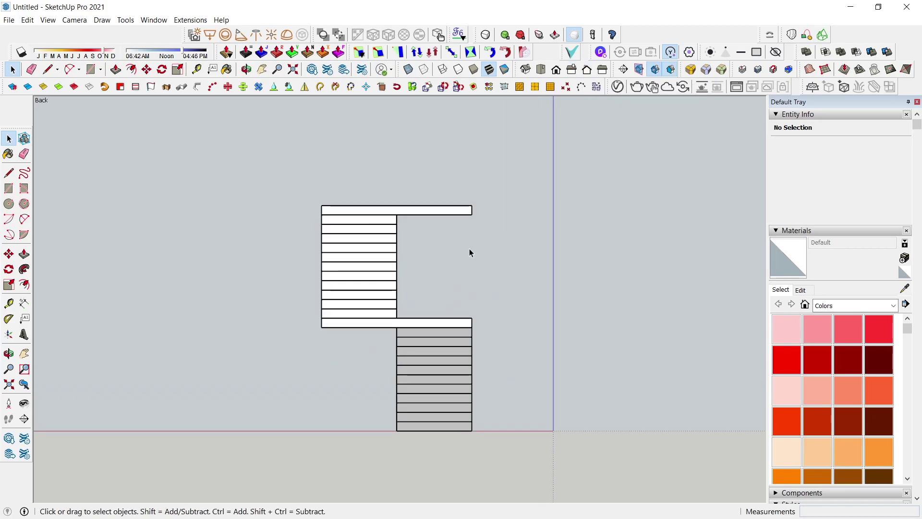
click(603, 70)
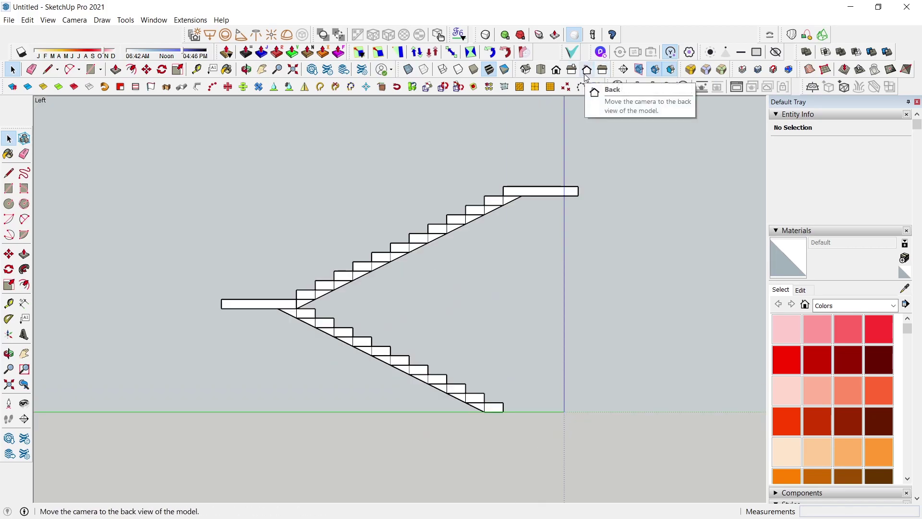
click(587, 70)
click(556, 71)
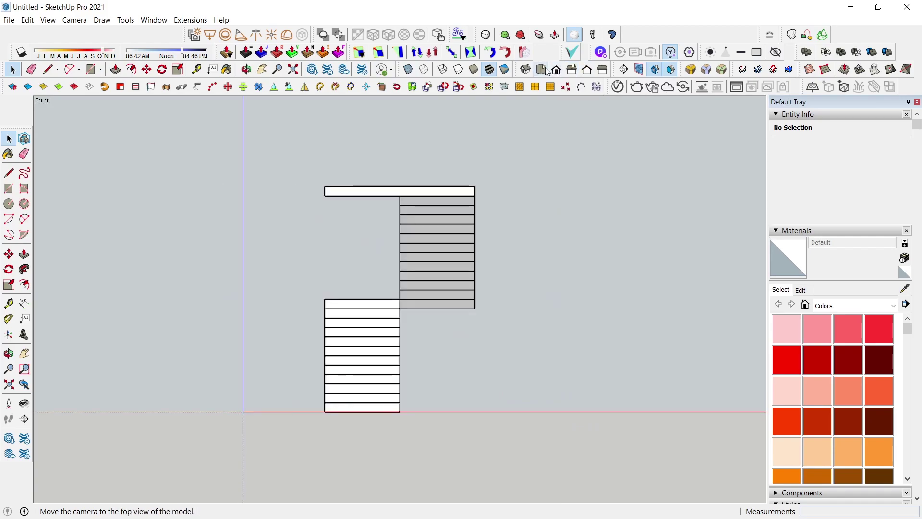
click(531, 70)
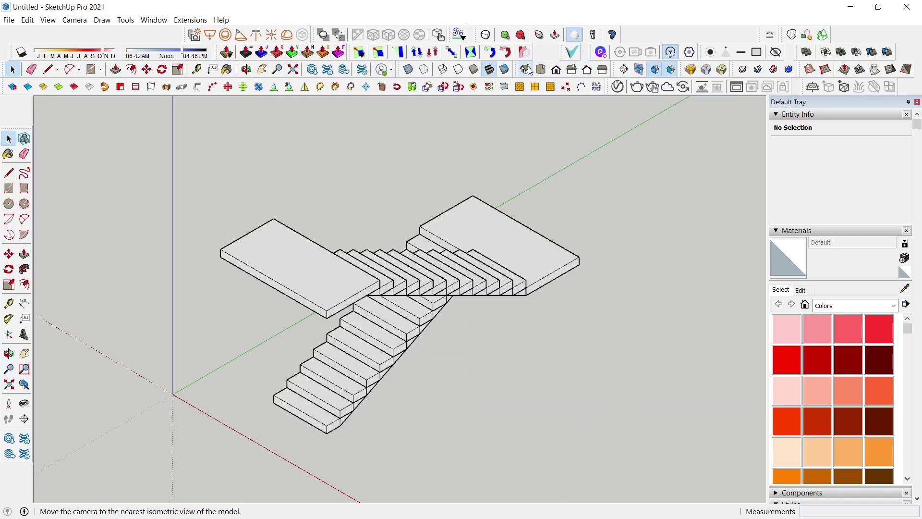
Step: Restore perspective projection and select the combined staircase group
middle_drag(511, 268, 353, 220)
click(41, 18)
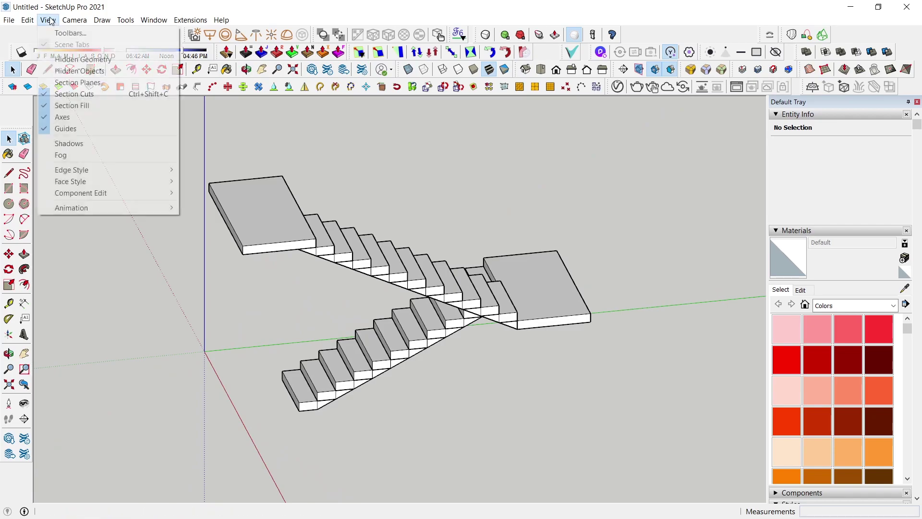
click(98, 83)
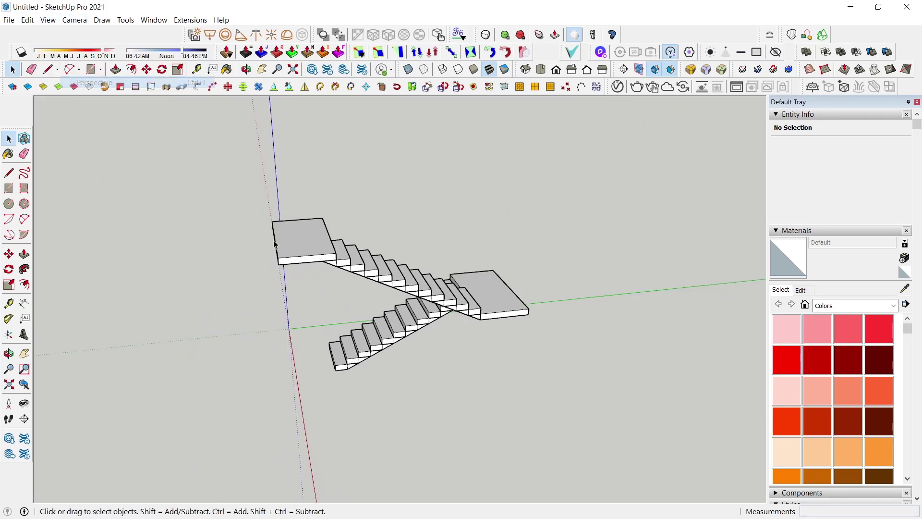
middle_drag(442, 309, 190, 286)
drag(254, 169, 567, 374)
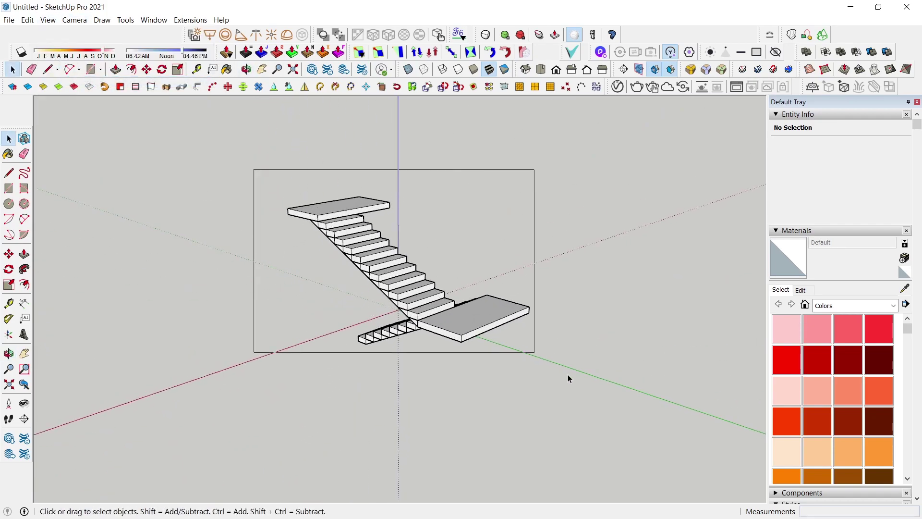
Step: Inside the stair group, union the five parts, accept the non-solid warning, and select the step pieces
double_click(410, 283)
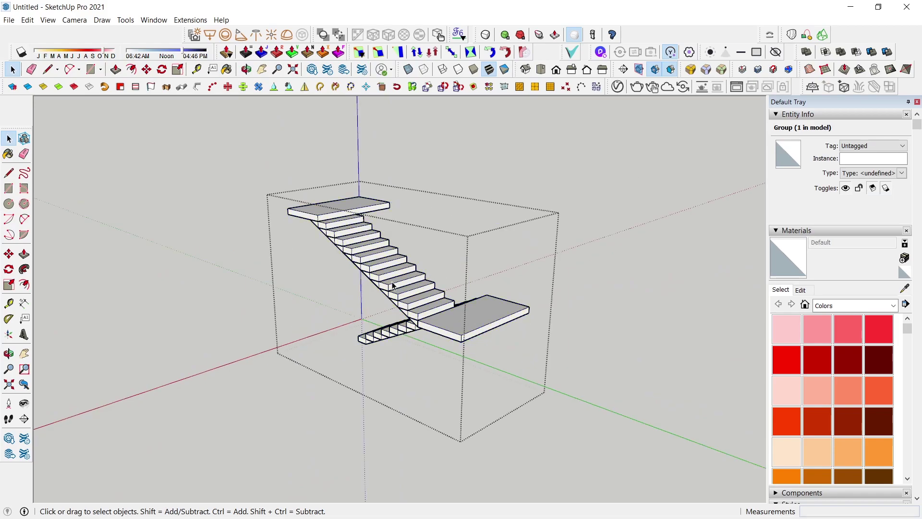
drag(208, 140, 595, 346)
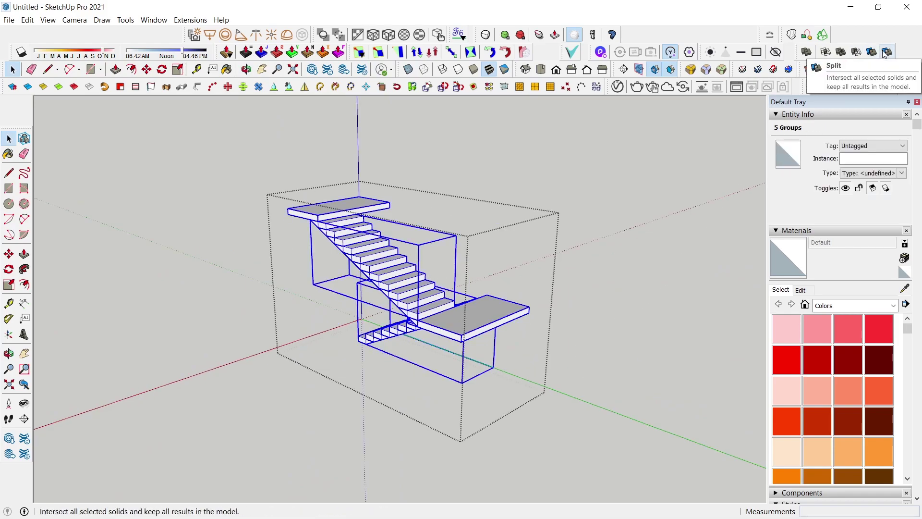
click(842, 52)
click(524, 292)
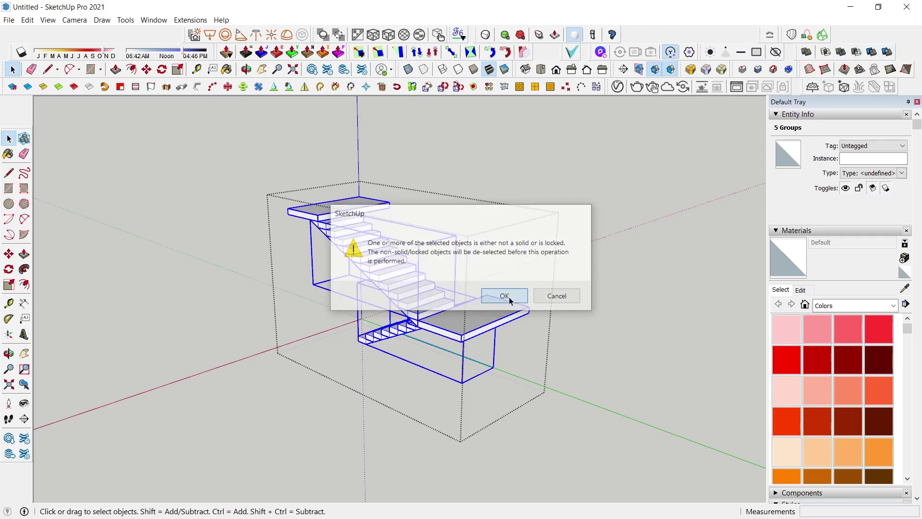
mouse_move(414, 303)
middle_down()
mouse_move(294, 218)
mouse_move(276, 183)
middle_up()
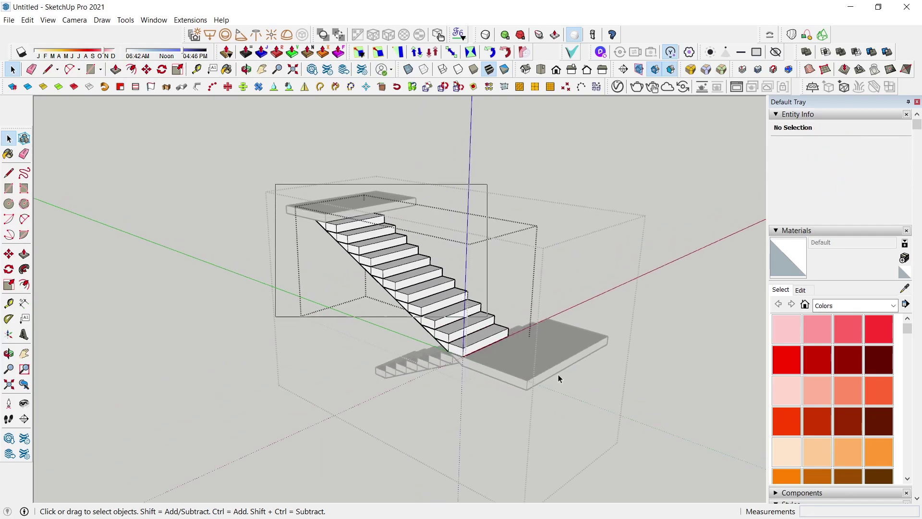
drag(276, 183, 574, 391)
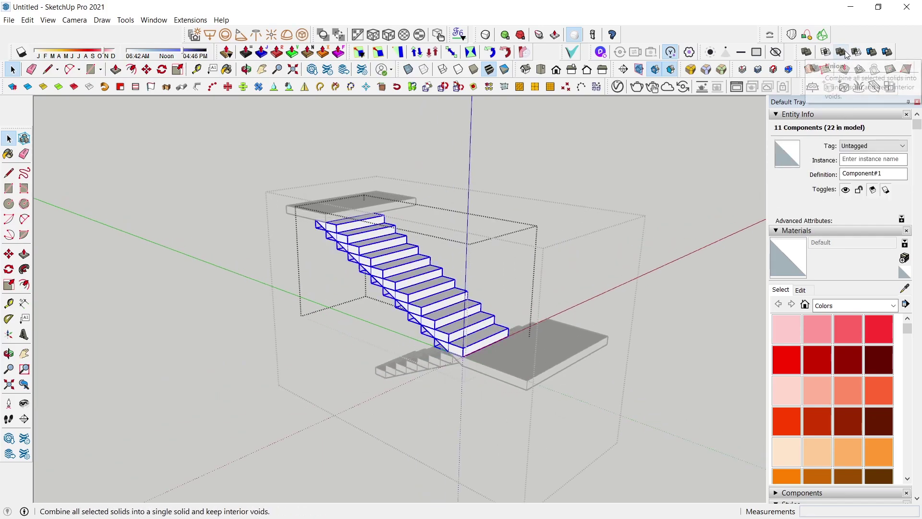
Step: Retry the union on the steps, dismiss the non-solid warning, and inspect one step's edges
click(845, 52)
click(506, 296)
scroll(457, 312, up, 3)
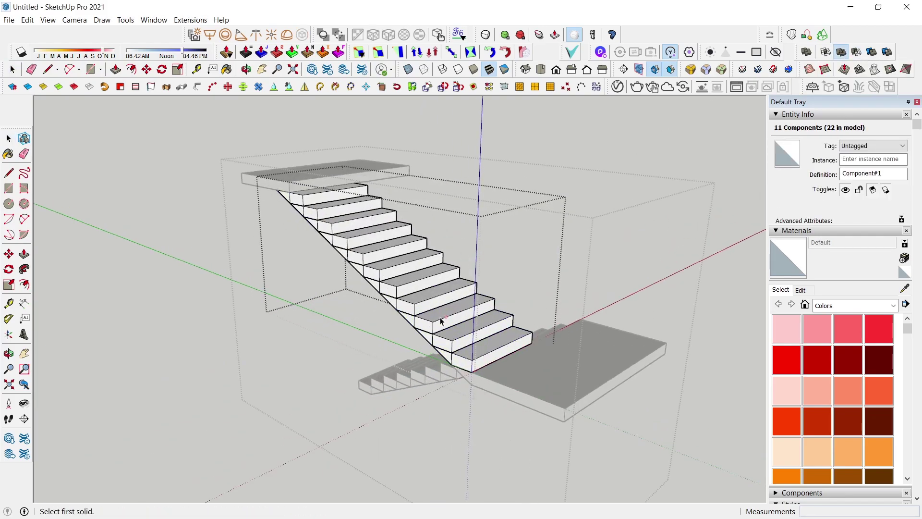
scroll(432, 321, up, 3)
double_click(429, 326)
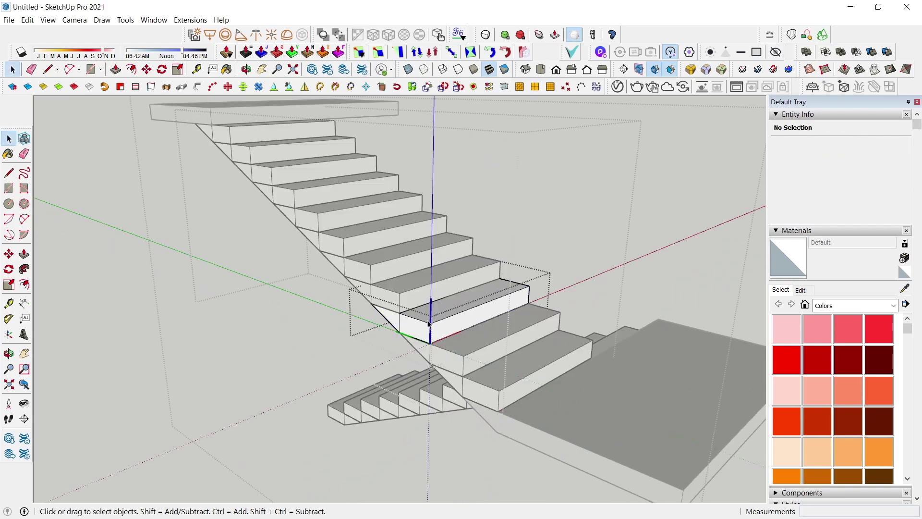
click(402, 326)
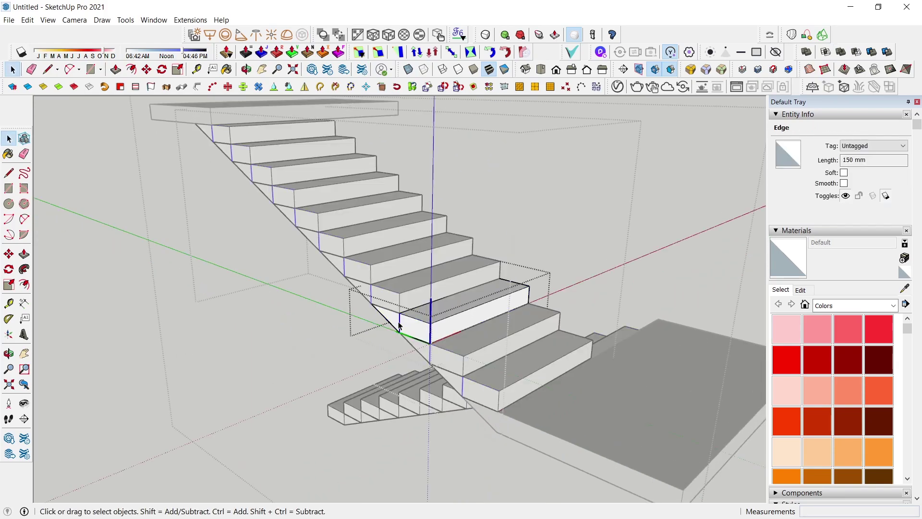
key(Escape)
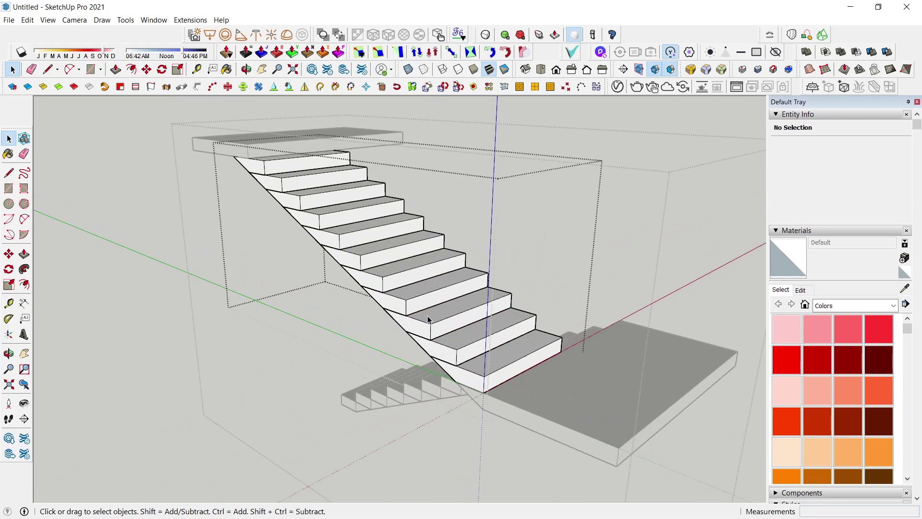
scroll(296, 198, down, 5)
Step: Explode the upper flight's steps into loose geometry
drag(206, 129, 541, 385)
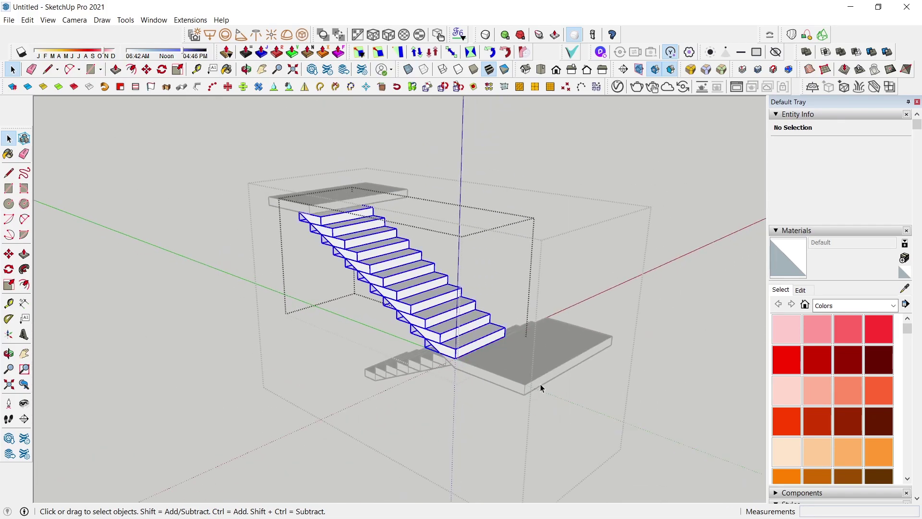
right_click(435, 308)
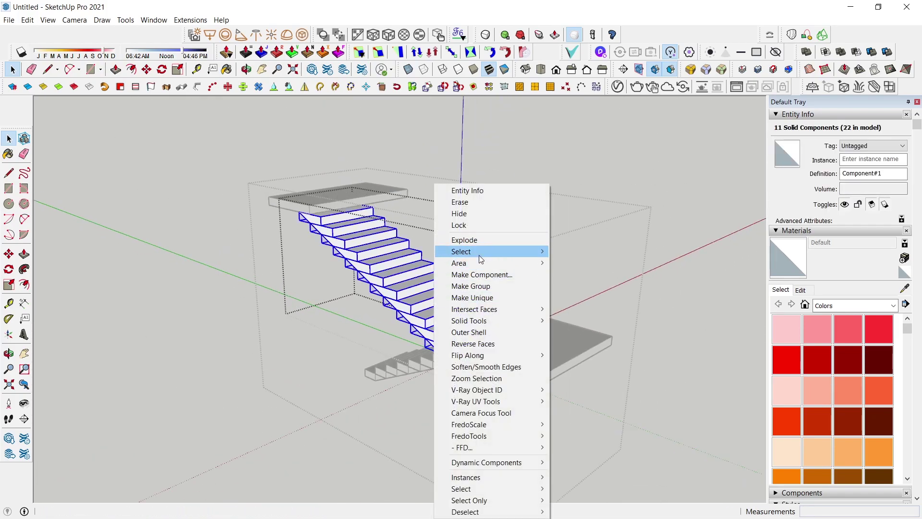
click(482, 239)
scroll(441, 341, up, 3)
scroll(441, 341, up, 2)
Step: Erase the step lines on the upper flight's side face with the Eraser
key(e)
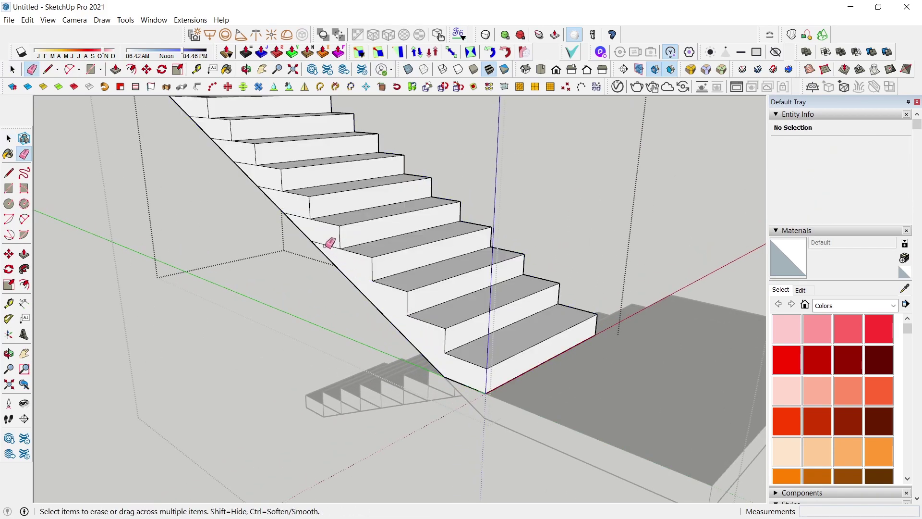
scroll(276, 186, down, 2)
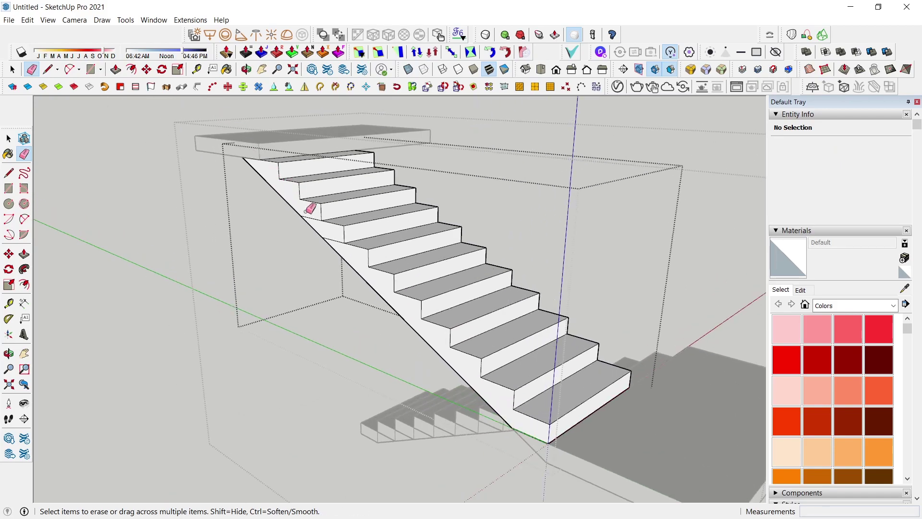
scroll(593, 334, down, 2)
middle_drag(593, 333, 41, 267)
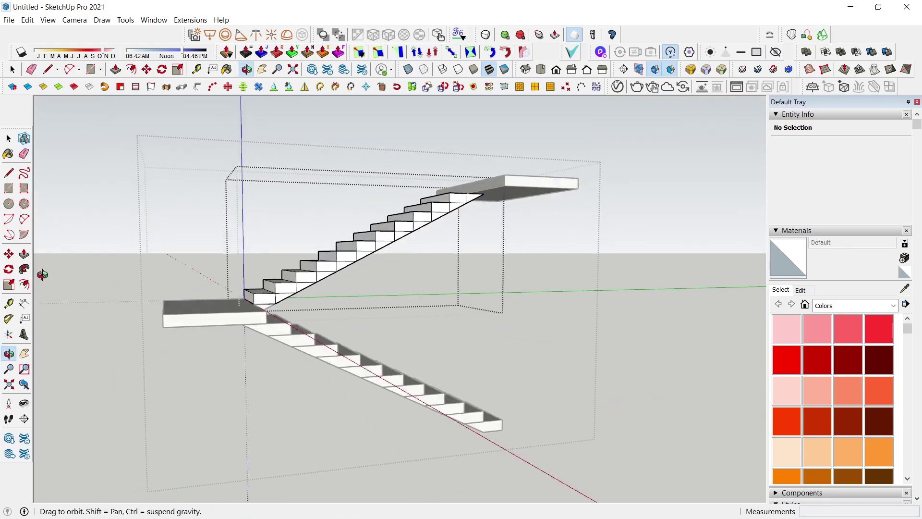
scroll(274, 303, up, 1)
scroll(234, 309, up, 3)
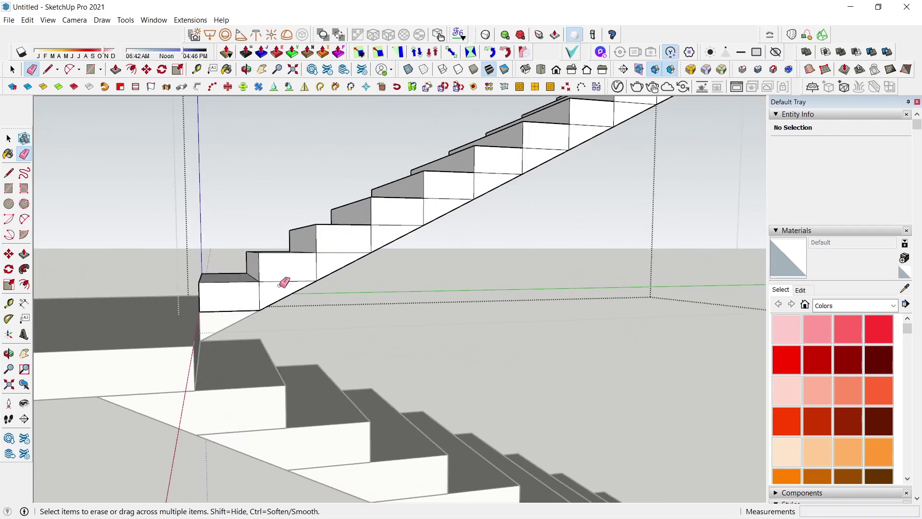
drag(279, 285, 321, 257)
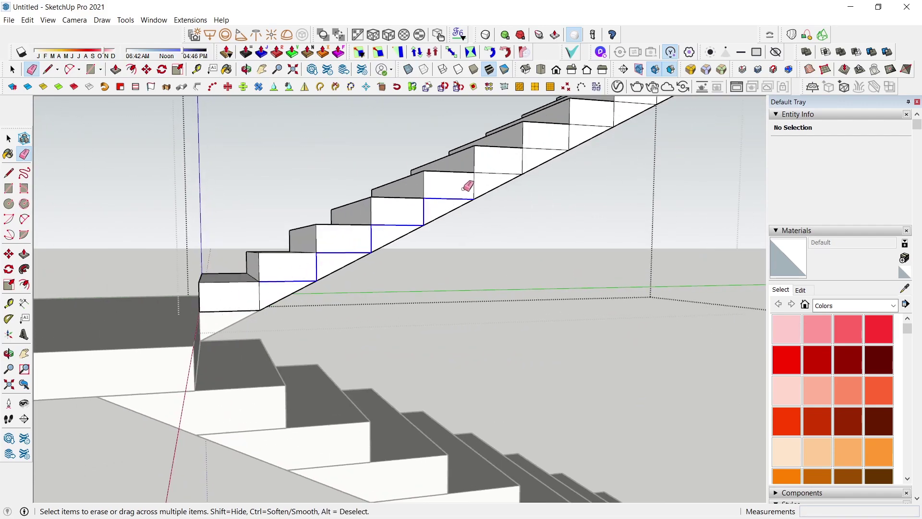
drag(572, 133, 571, 144)
Step: Erase the remaining step lines near the top of the flight and orbit to check
scroll(582, 203, down, 3)
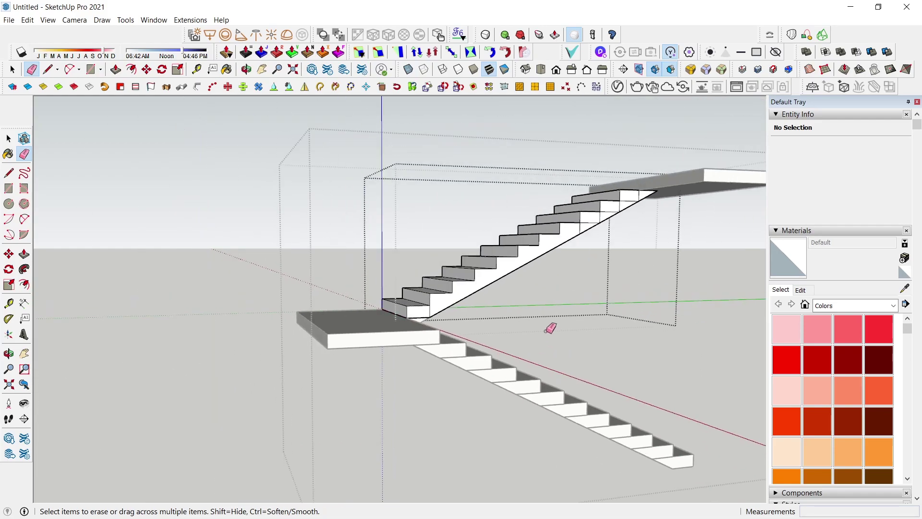
scroll(552, 325, up, 4)
scroll(645, 181, up, 1)
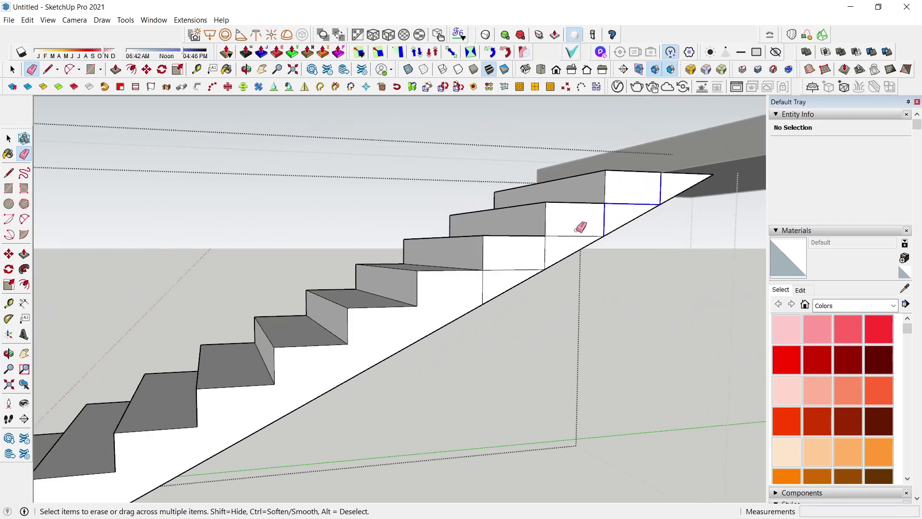
drag(480, 292, 481, 291)
scroll(480, 292, down, 3)
key(space)
middle_drag(525, 261, 165, 319)
scroll(335, 375, up, 3)
scroll(334, 374, down, 2)
Step: Select the lower flight and explode its group into individual steps
triple_click(305, 361)
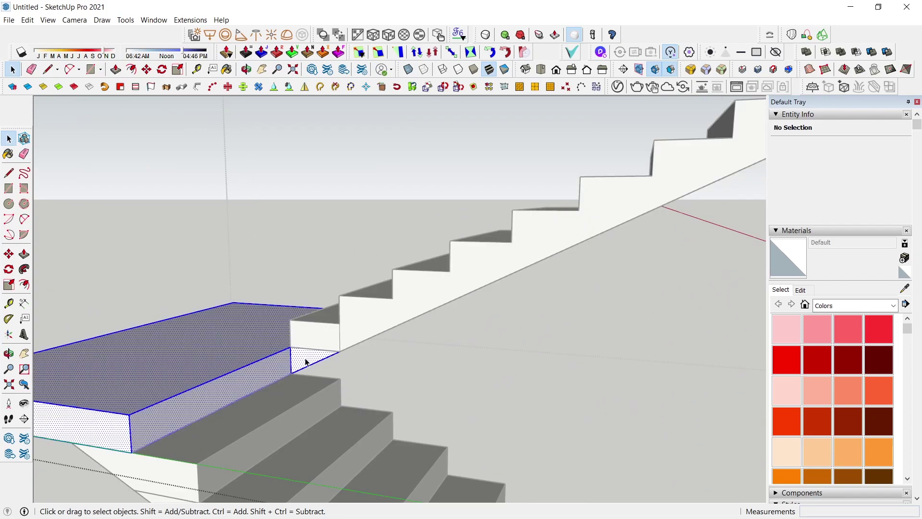
scroll(306, 361, down, 1)
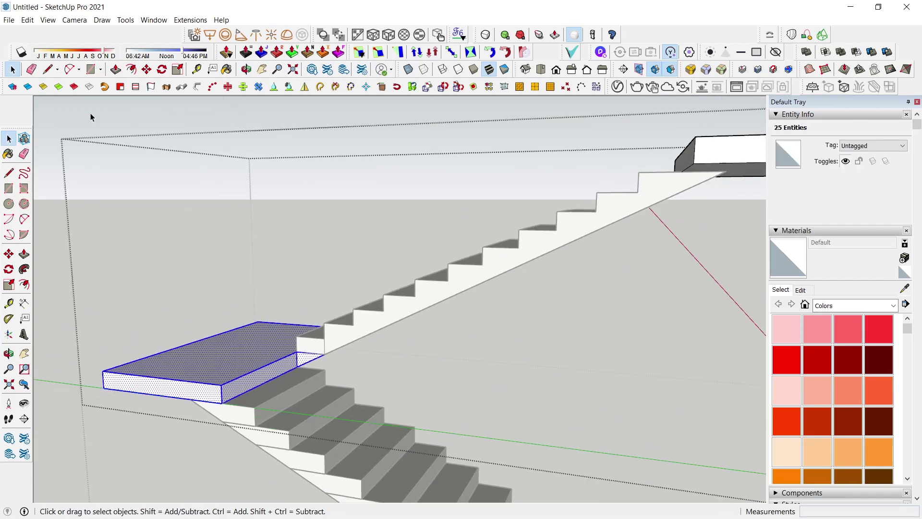
scroll(336, 375, down, 3)
scroll(345, 396, down, 1)
click(345, 398)
right_click(345, 401)
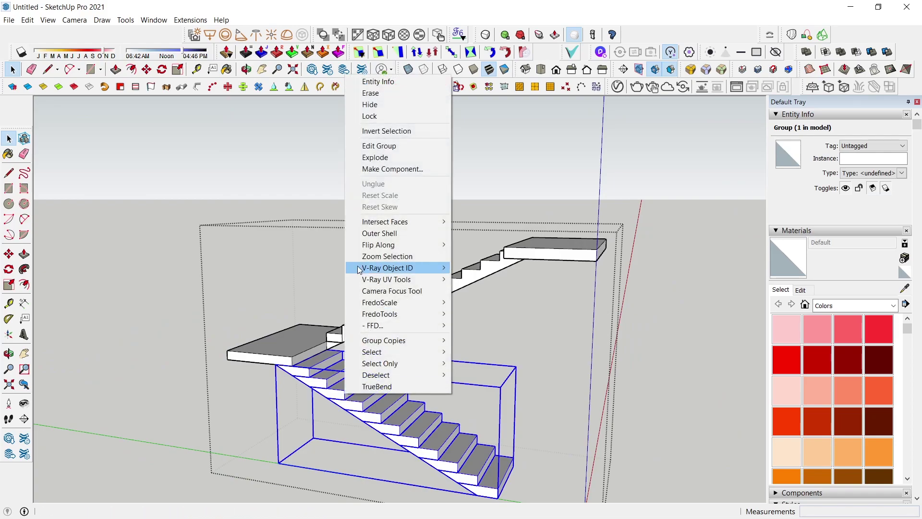
click(375, 157)
Step: Explode the lower flight's step components into loose geometry
scroll(246, 353, up, 3)
scroll(246, 353, up, 2)
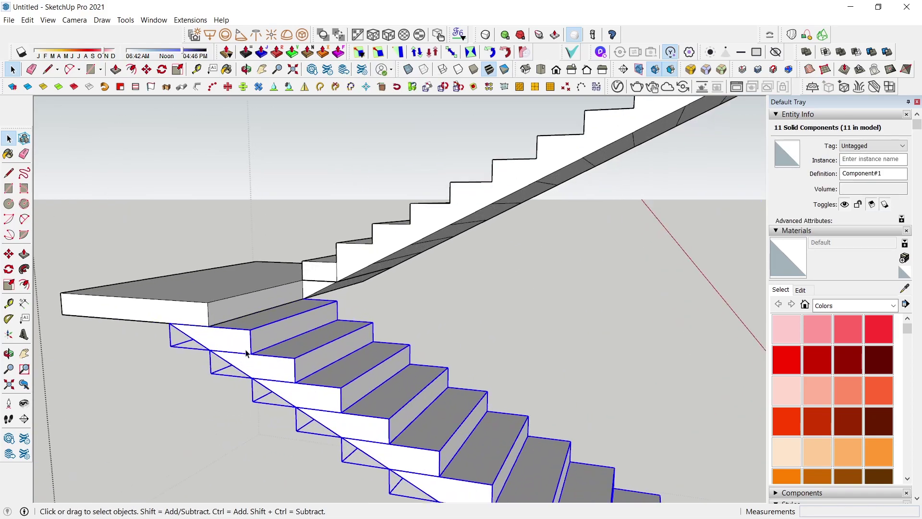
scroll(288, 359, down, 3)
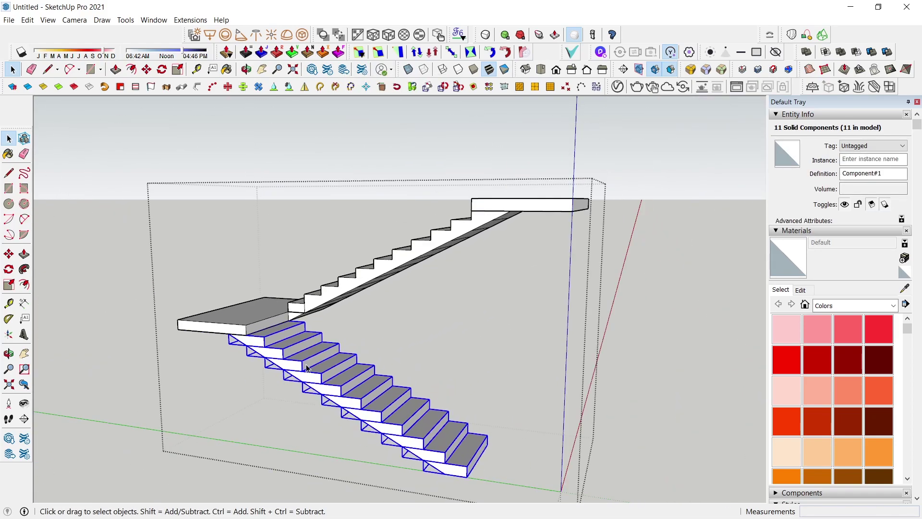
right_click(309, 368)
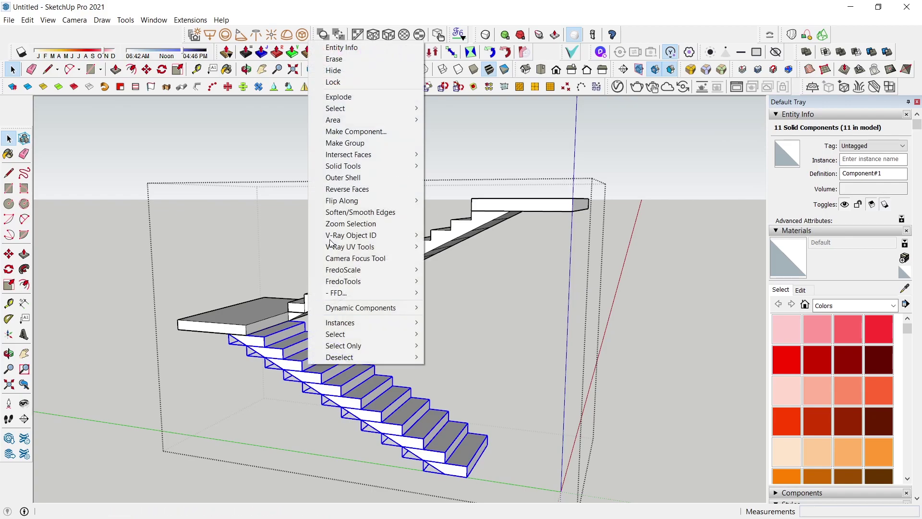
click(365, 98)
scroll(330, 331, up, 3)
Step: Erase the riser lines along the lower flight's side with the Eraser
key(e)
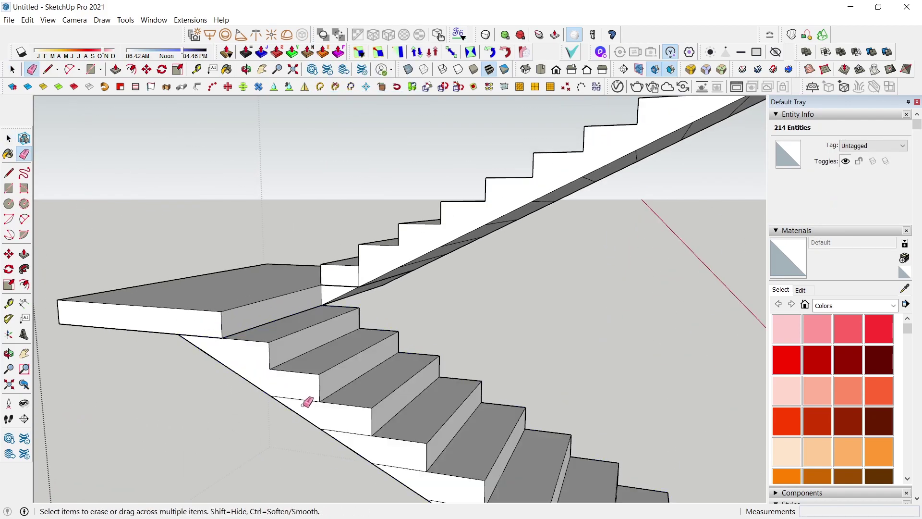
click(308, 402)
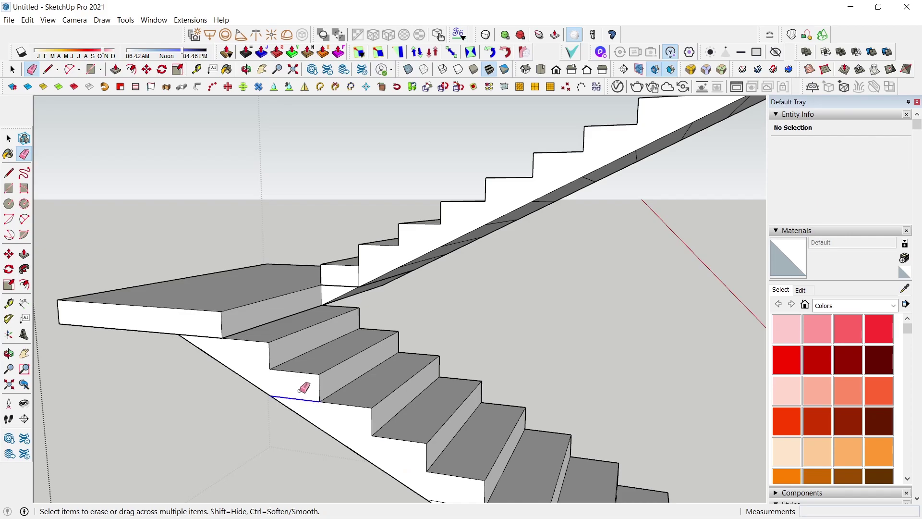
scroll(298, 336, down, 2)
scroll(294, 302, down, 3)
scroll(432, 451, up, 3)
scroll(269, 336, up, 2)
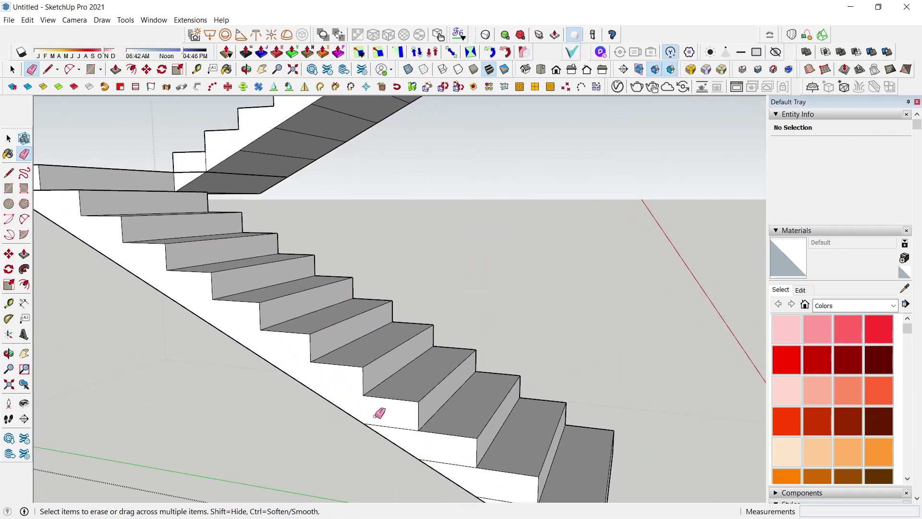
click(397, 427)
click(452, 463)
scroll(504, 480, down, 3)
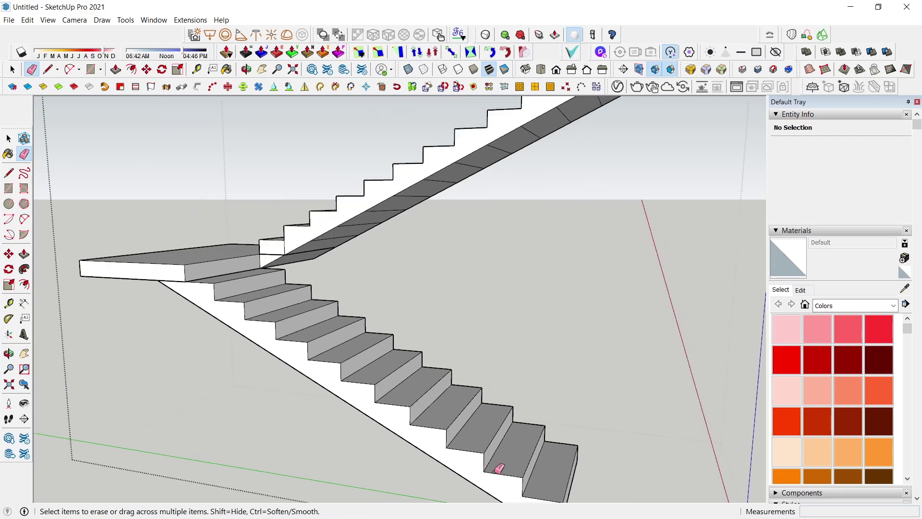
Step: From below, erase the step lines under the lower flight
mouse_move(499, 470)
middle_down()
mouse_move(532, 371)
mouse_move(257, 360)
middle_up()
scroll(291, 422, up, 3)
scroll(291, 422, up, 2)
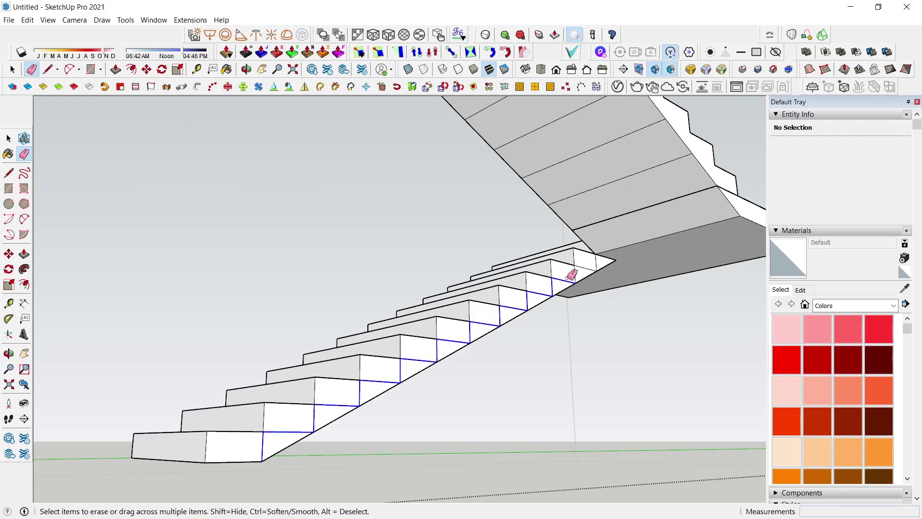
scroll(599, 259, down, 3)
mouse_move(566, 288)
middle_down()
mouse_move(549, 309)
mouse_move(551, 257)
mouse_move(388, 284)
mouse_move(408, 354)
middle_up()
key(e)
drag(407, 359, 419, 334)
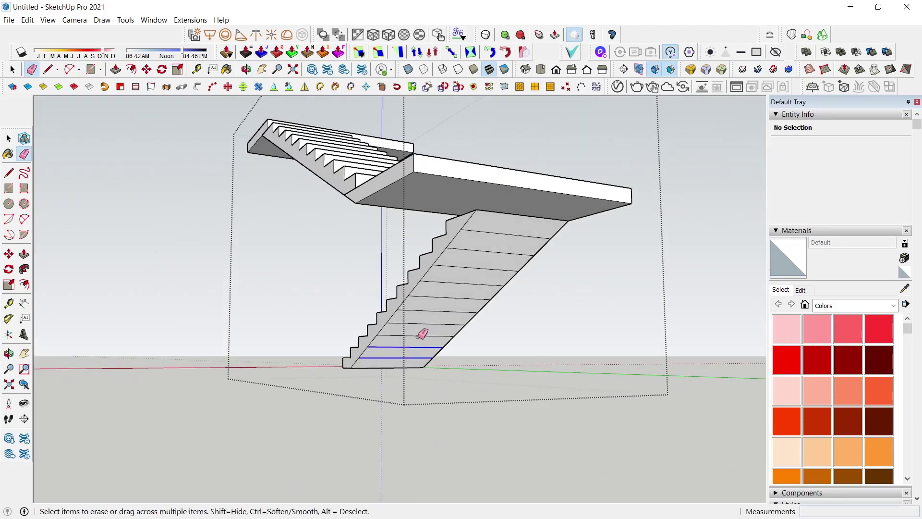
drag(512, 228, 512, 229)
Step: Undo an accidental erase, then erase the tread lines across the upper flight's sloped underside
mouse_move(247, 313)
middle_down()
mouse_move(628, 274)
mouse_move(461, 159)
mouse_move(423, 147)
middle_up()
click(478, 182)
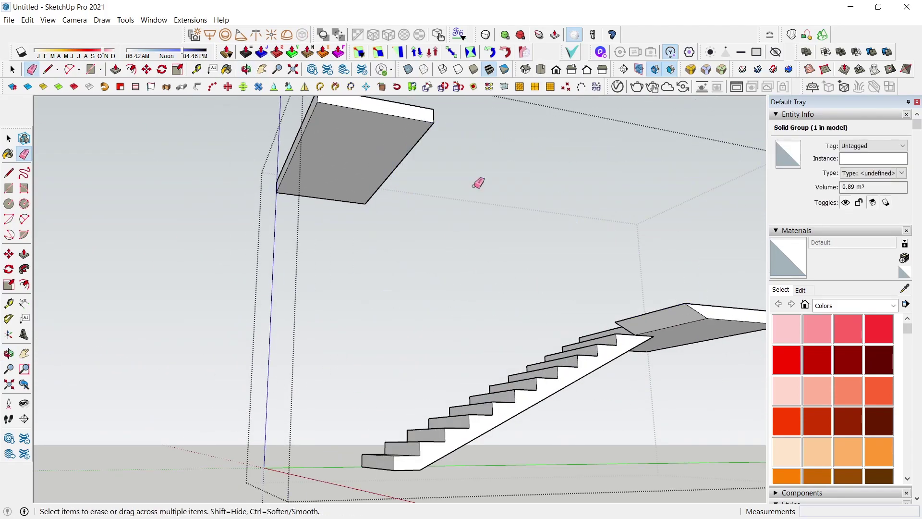
key(ctrl+z)
key(space)
double_click(424, 168)
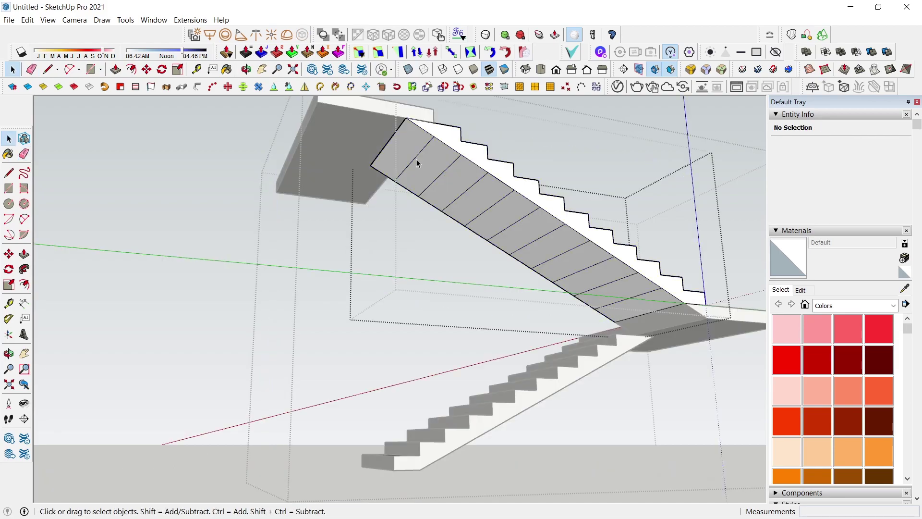
key(e)
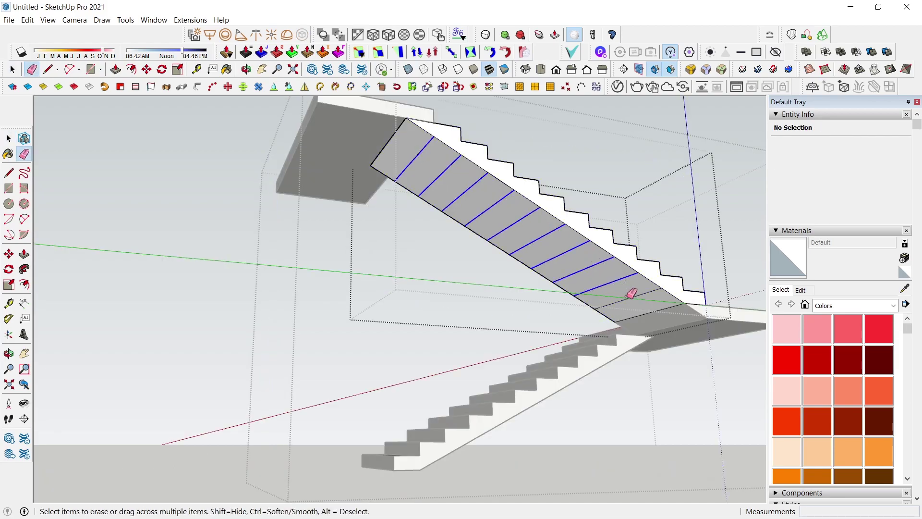
drag(649, 310, 638, 298)
key(space)
key(Escape)
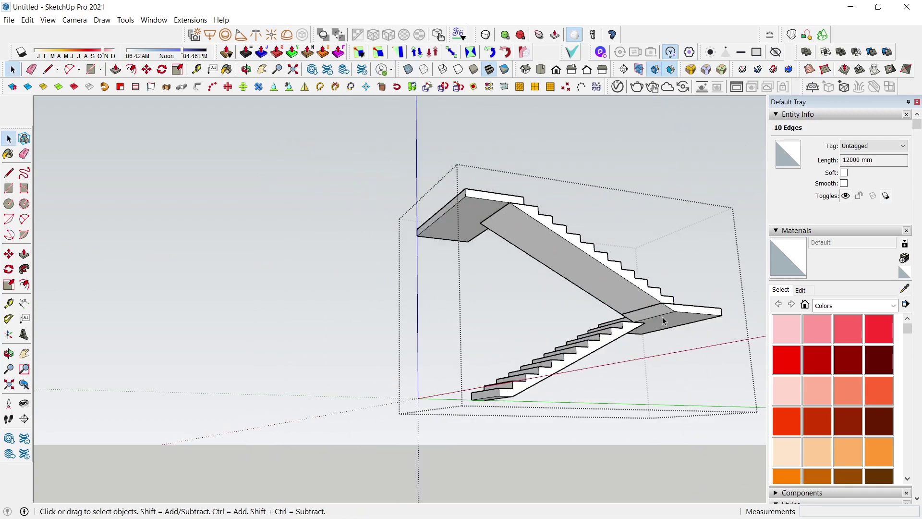
middle_drag(662, 319, 667, 304)
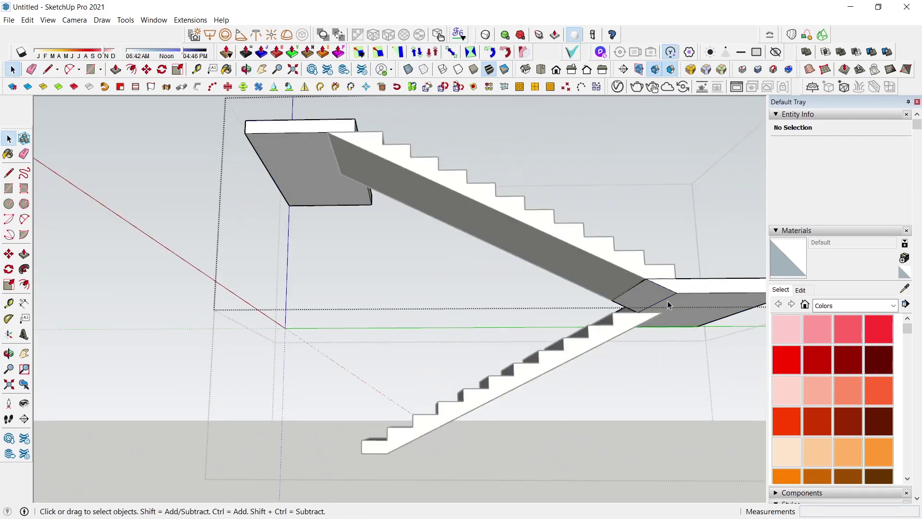
Step: Cut the mid landing and paste it in place inside the upper stair group
triple_click(671, 304)
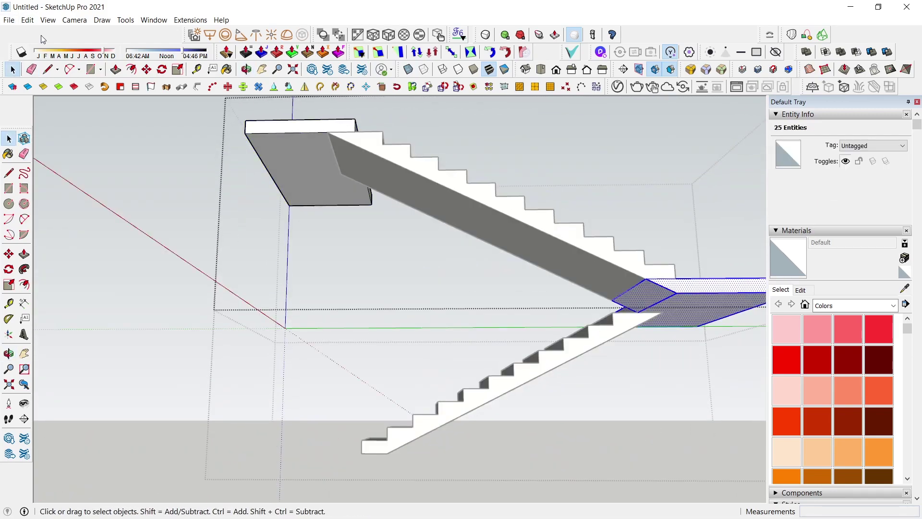
click(27, 20)
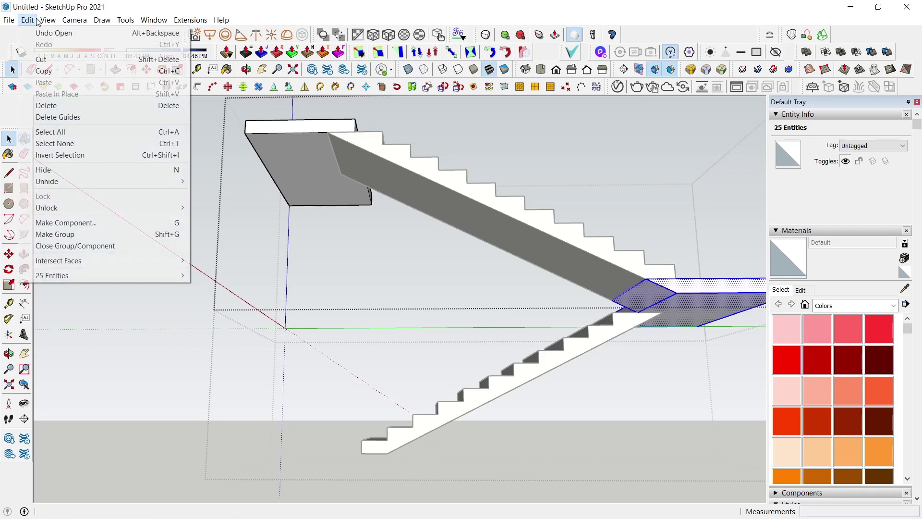
click(53, 65)
double_click(336, 122)
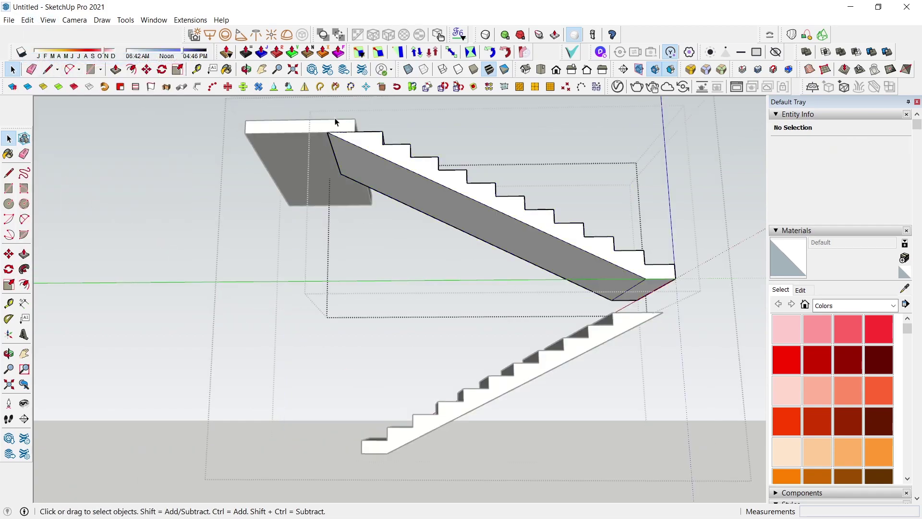
click(27, 20)
click(53, 92)
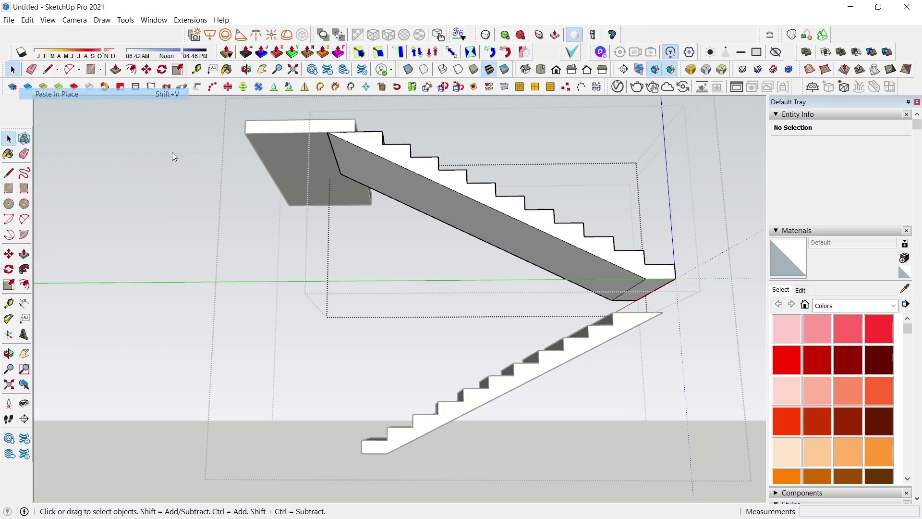
Step: Erase the seam between landing and flight, then select both together
scroll(644, 285, up, 3)
key(e)
scroll(614, 286, down, 5)
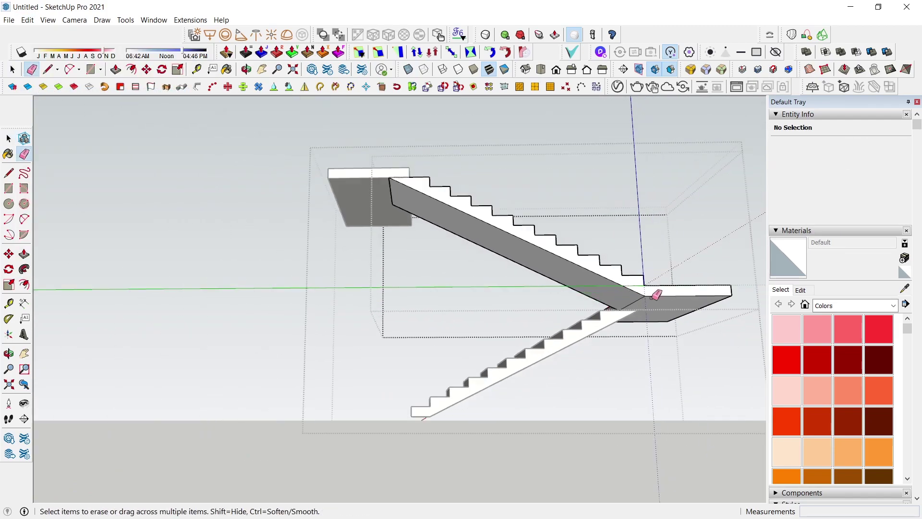
mouse_move(655, 294)
middle_down()
mouse_move(291, 329)
mouse_move(416, 312)
mouse_move(525, 325)
middle_up()
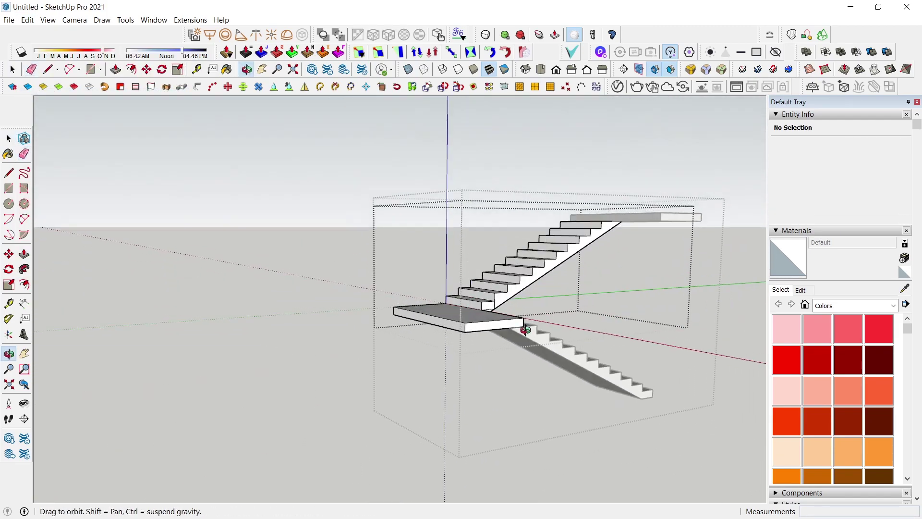
scroll(480, 306, up, 4)
scroll(480, 306, up, 2)
scroll(504, 312, down, 3)
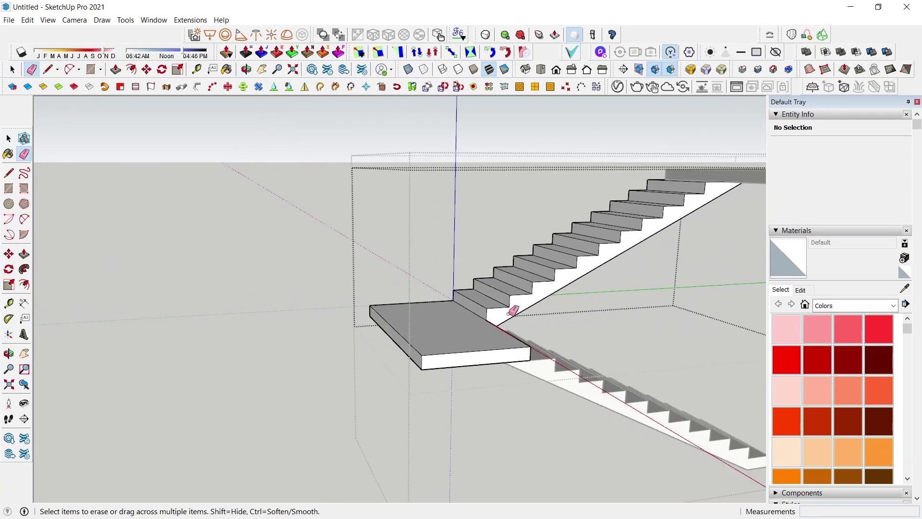
scroll(488, 320, down, 2)
key(space)
triple_click(485, 321)
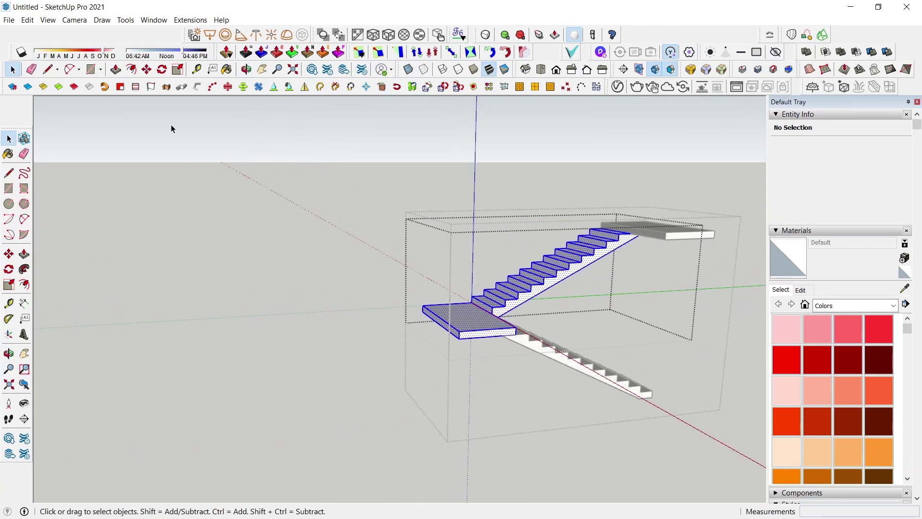
Step: Cut the landing and upper flight and paste them in place inside the lower flight group
click(48, 20)
mouse_move(27, 20)
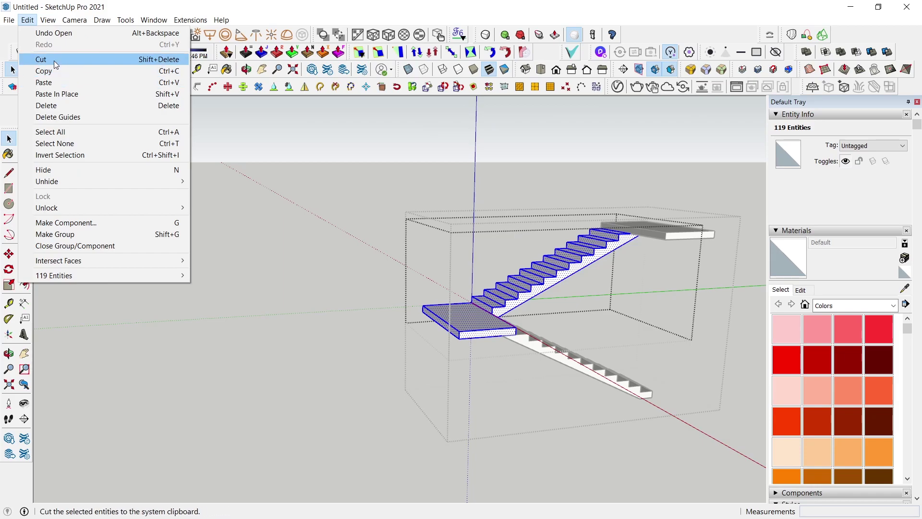
click(54, 59)
double_click(543, 358)
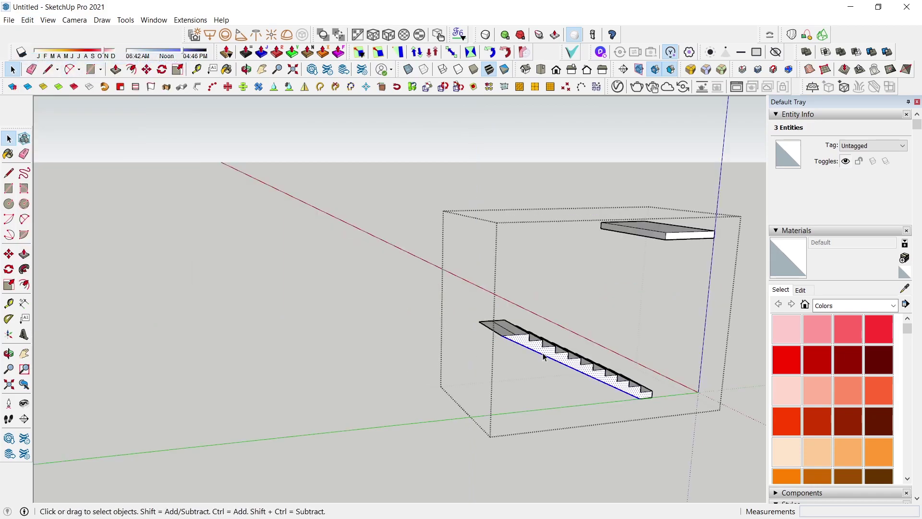
click(30, 21)
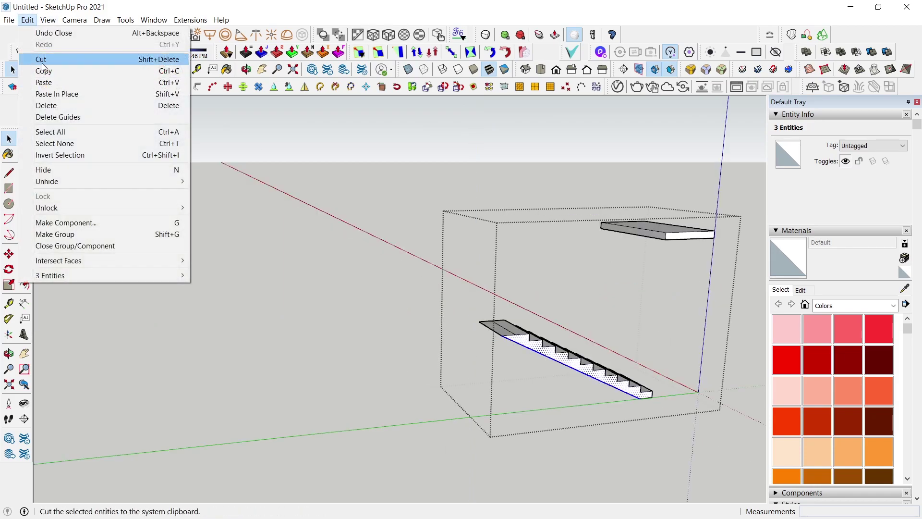
click(55, 94)
Step: Orbit around the merged staircase to check it, with the Eraser ready
scroll(433, 367, up, 5)
scroll(432, 367, down, 5)
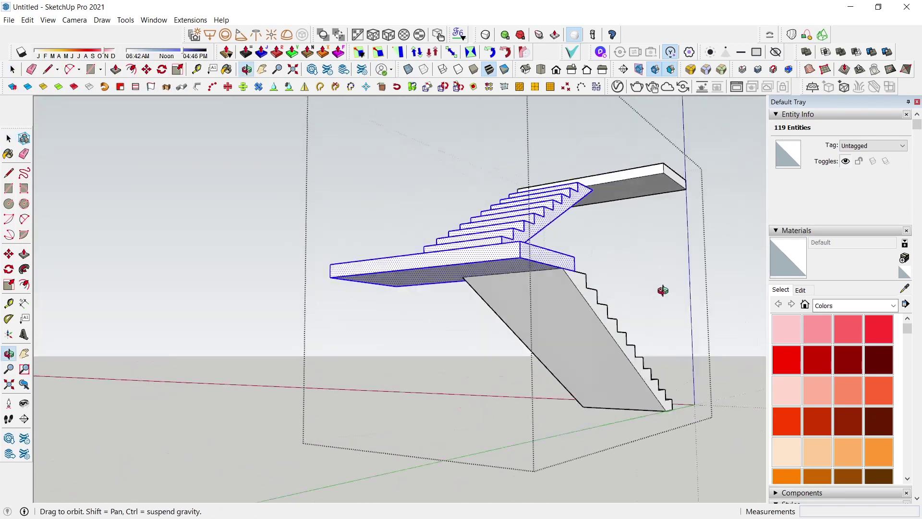
mouse_move(663, 290)
middle_down()
mouse_move(517, 274)
mouse_move(562, 381)
mouse_move(464, 313)
mouse_move(474, 304)
mouse_move(457, 342)
mouse_move(320, 291)
middle_up()
scroll(480, 298, up, 3)
key(e)
scroll(510, 283, down, 4)
scroll(363, 326, up, 2)
scroll(349, 328, down, 1)
Step: Open the top landing group, select all of its geometry, and cut it out
key(space)
scroll(350, 328, down, 2)
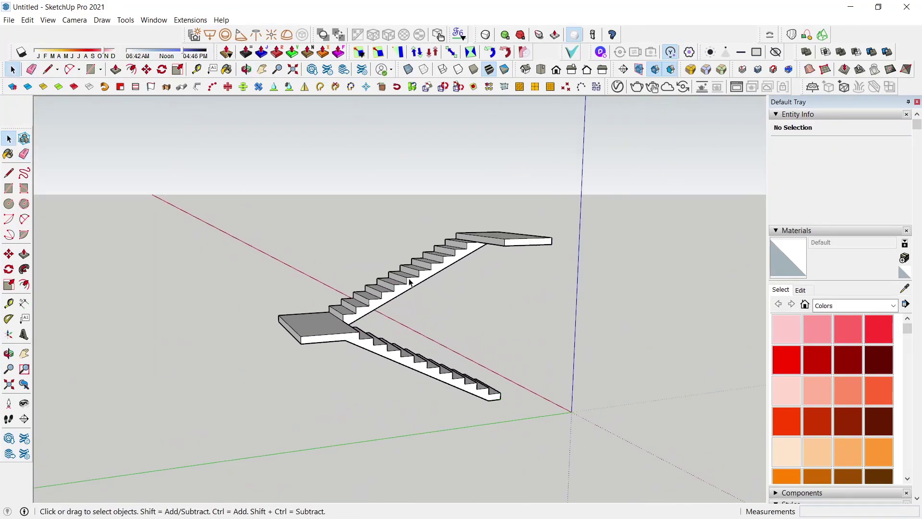
click(418, 288)
double_click(503, 244)
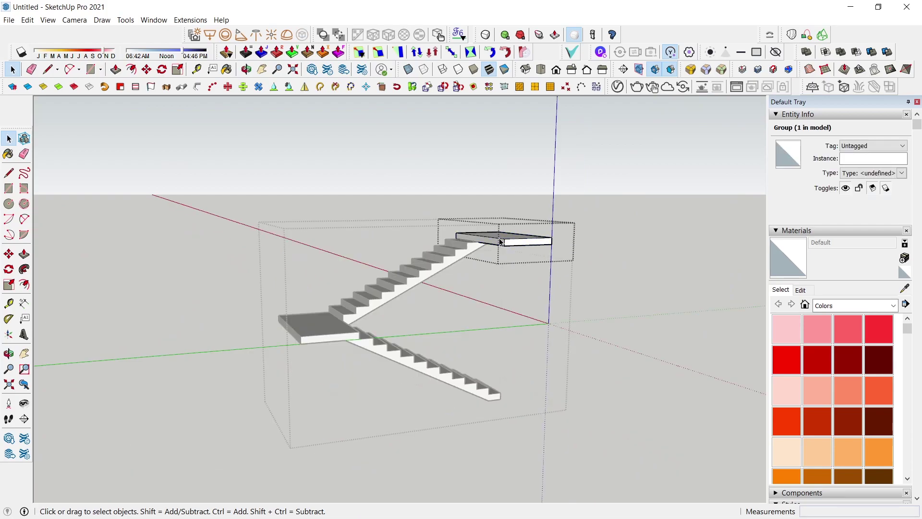
triple_click(504, 244)
click(27, 21)
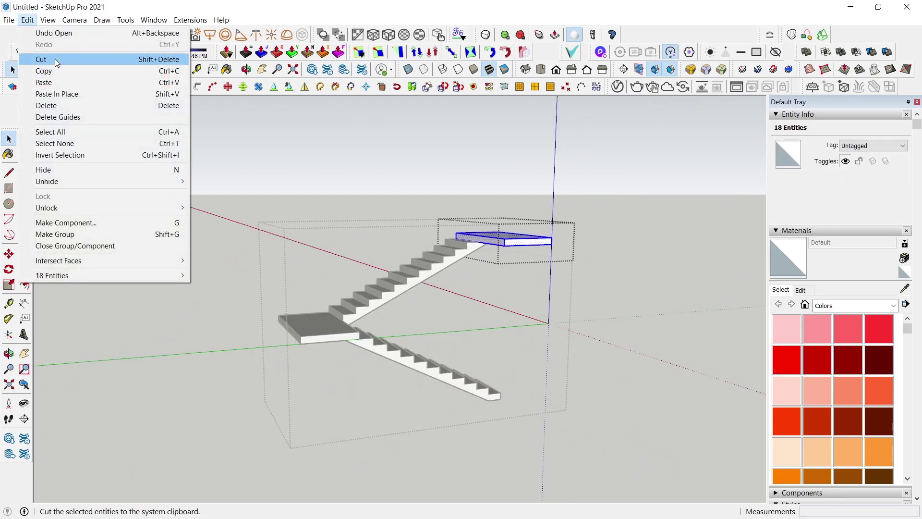
click(54, 59)
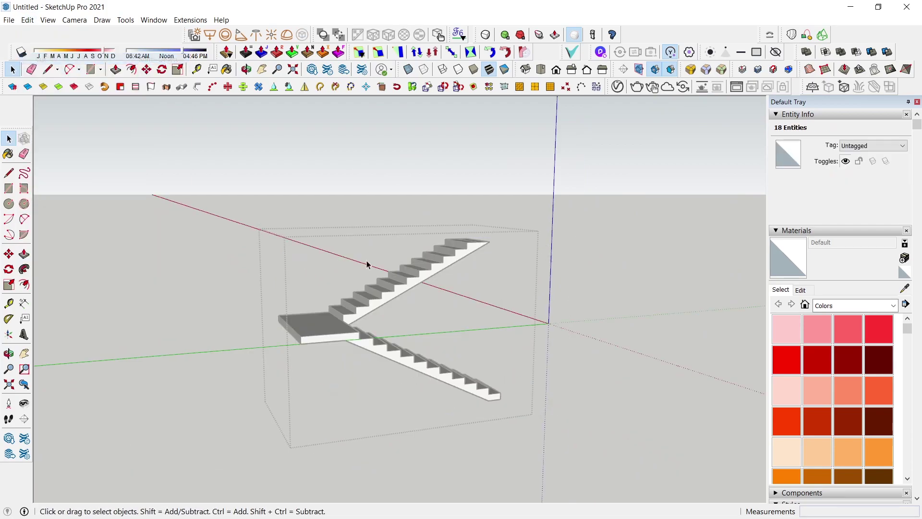
Step: Paste the top landing in place inside the staircase group
click(27, 20)
click(85, 92)
scroll(482, 261, up, 3)
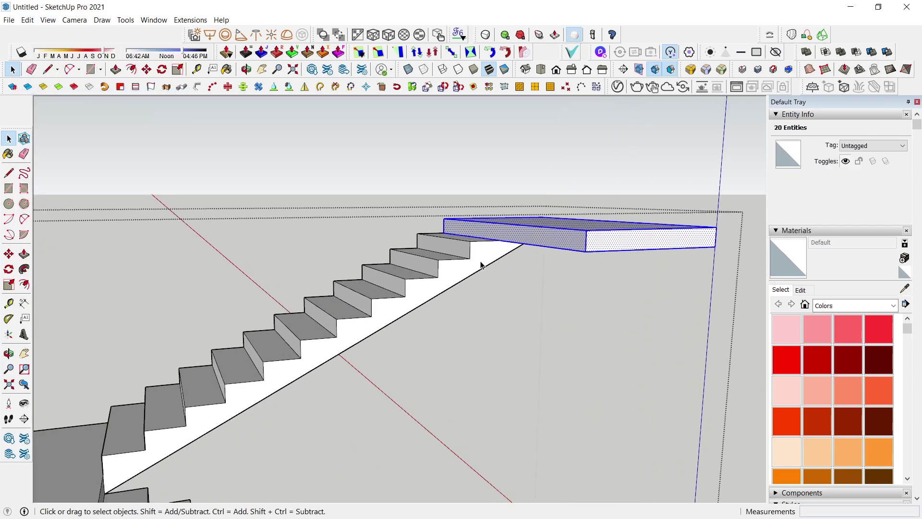
middle_drag(481, 261, 309, 258)
scroll(309, 221, up, 3)
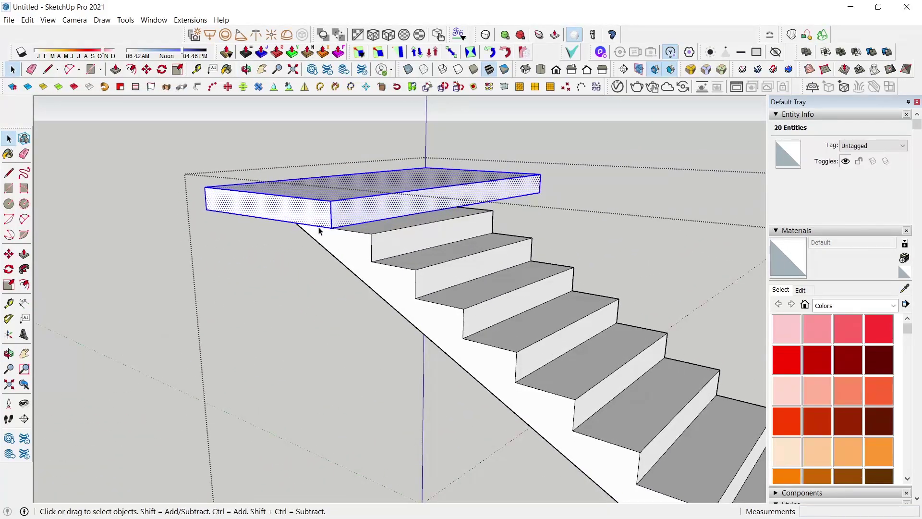
Step: Orbit around the whole staircase to inspect the newly joined top landing
key(e)
scroll(317, 221, down, 5)
mouse_move(317, 221)
middle_down()
mouse_move(359, 281)
mouse_move(241, 275)
mouse_move(192, 302)
mouse_move(568, 315)
middle_up()
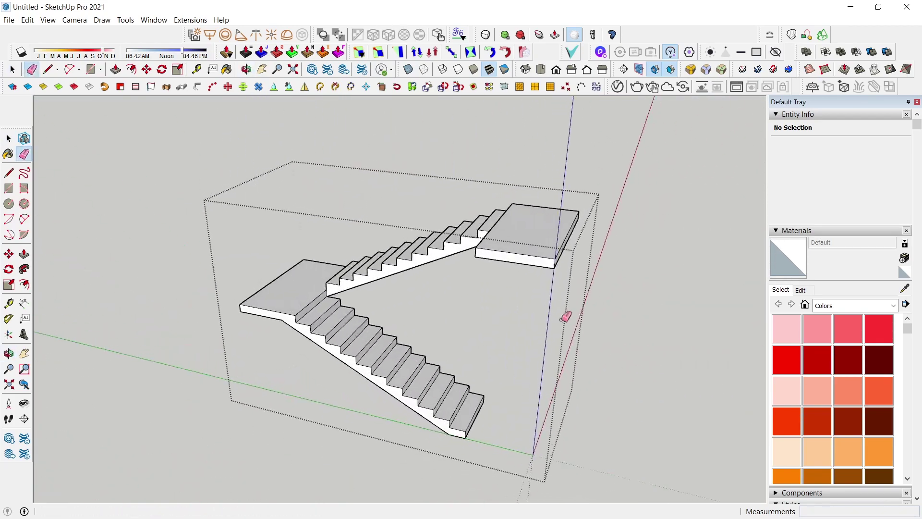
key(space)
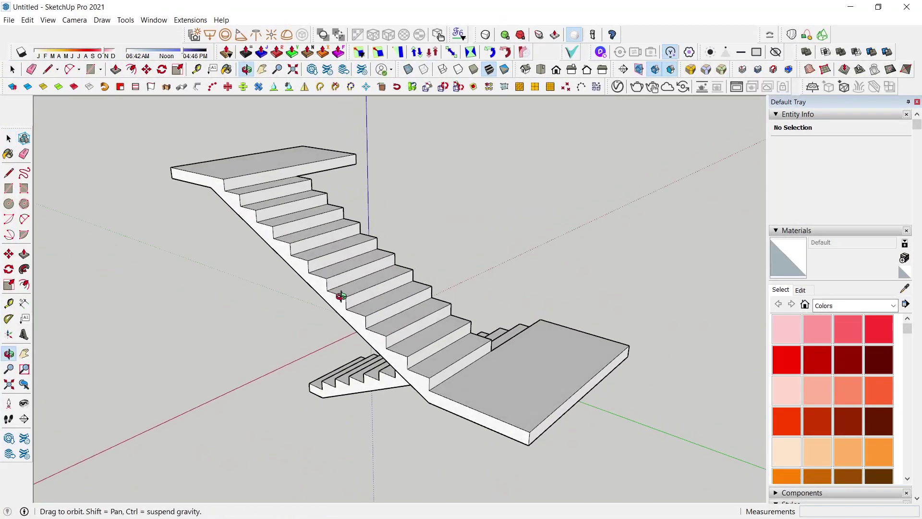
scroll(192, 368, up, 2)
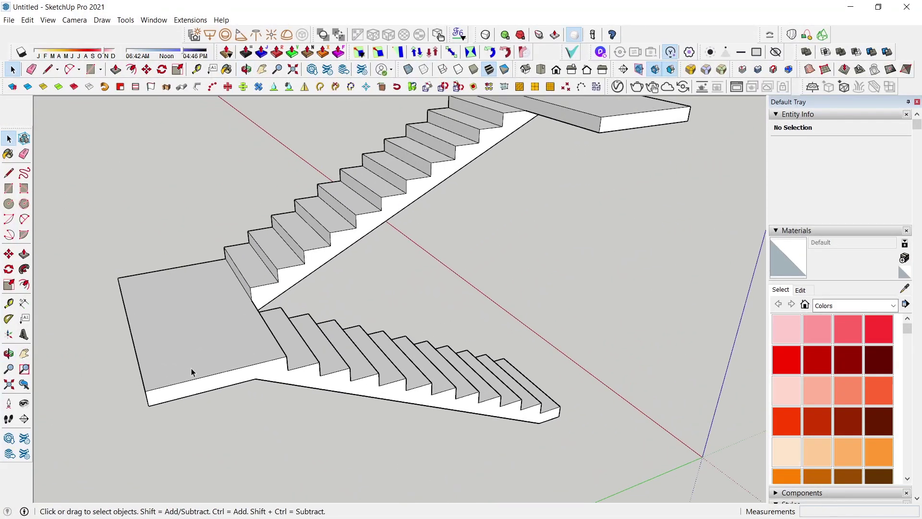